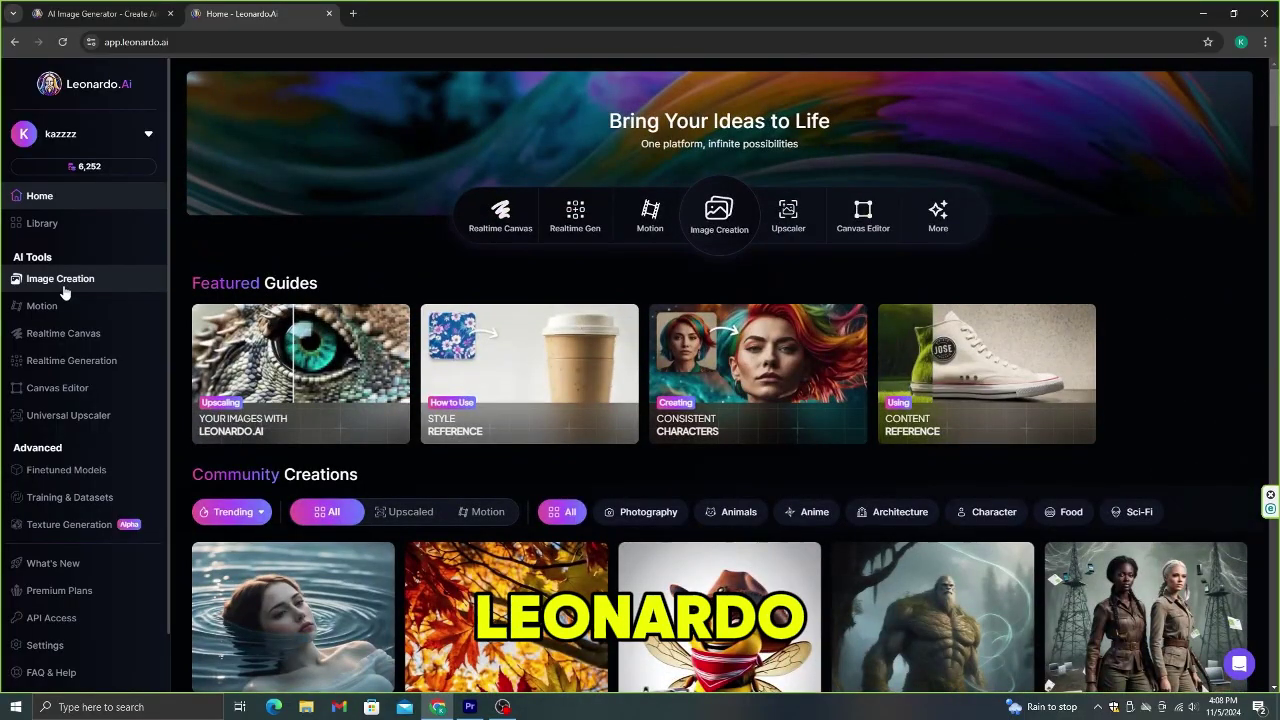
Open Image Creation, keep the Cinematic Kino preset, and start editing the light-red-hoodie prompt
{"action": "left_click", "coordinate": [48, 280]}
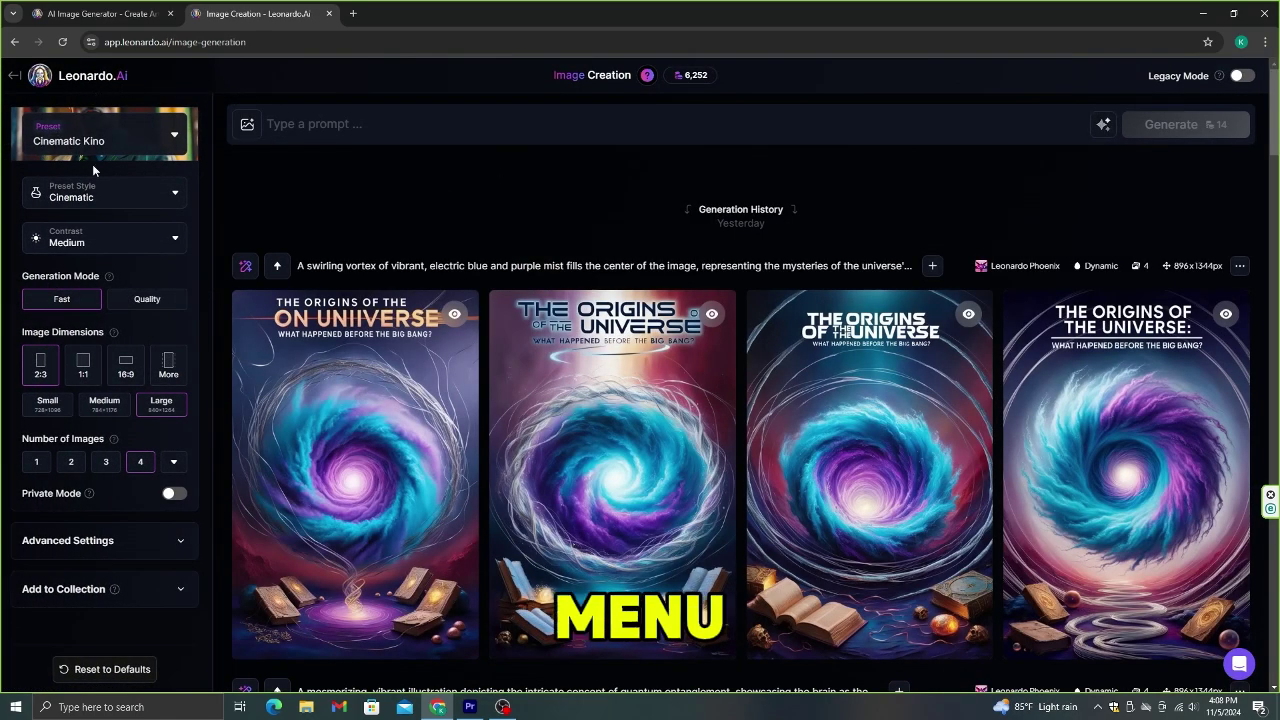
{"action": "left_click", "coordinate": [174, 140]}
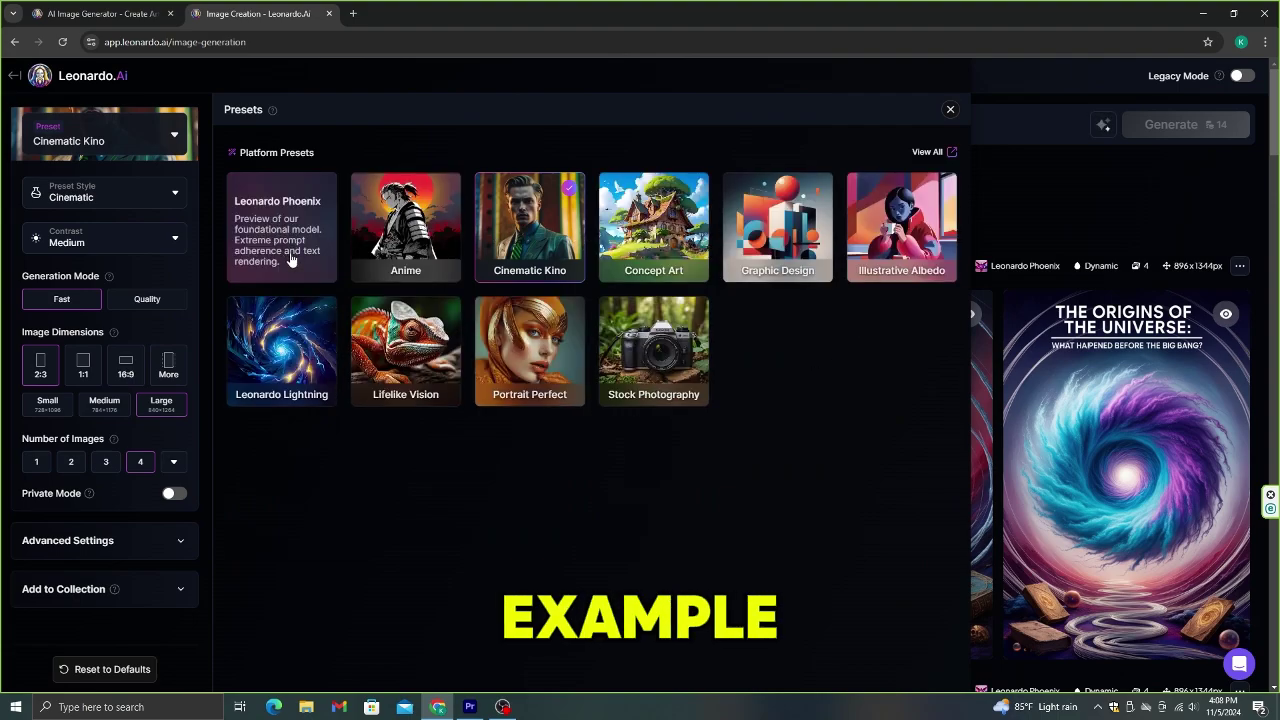
{"action": "left_click", "coordinate": [543, 247]}
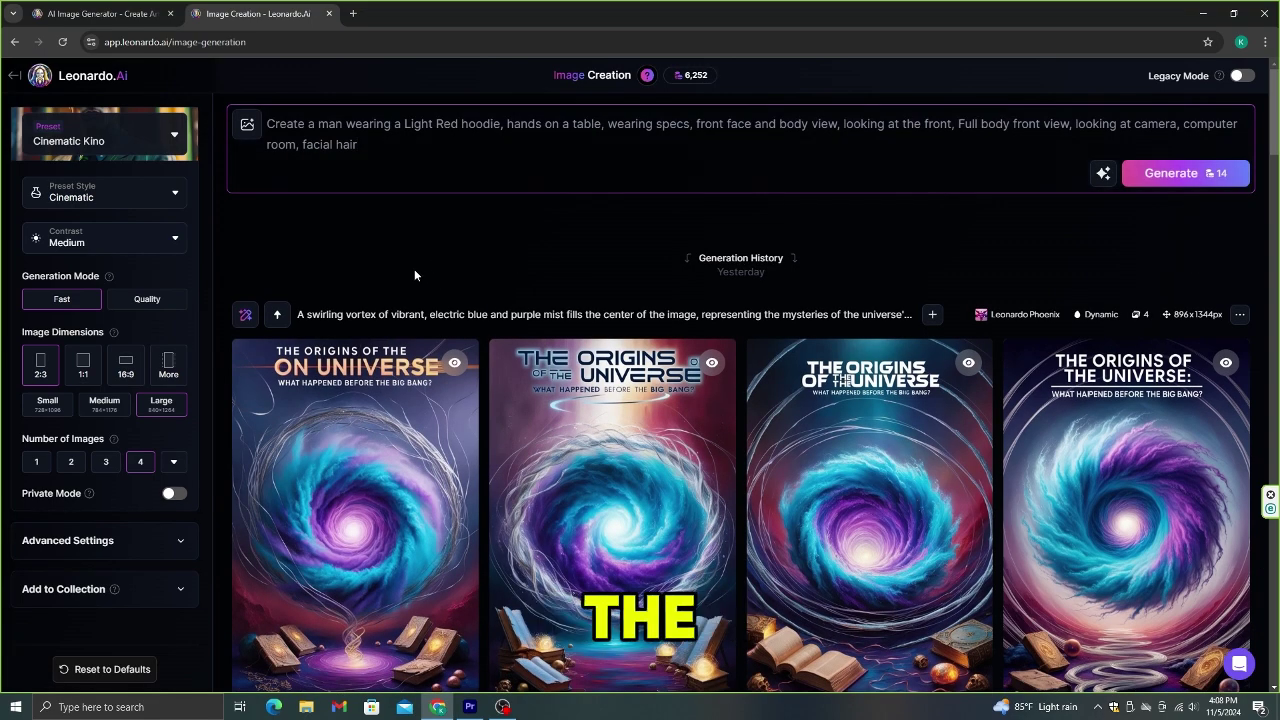
{"action": "left_click", "coordinate": [289, 177]}
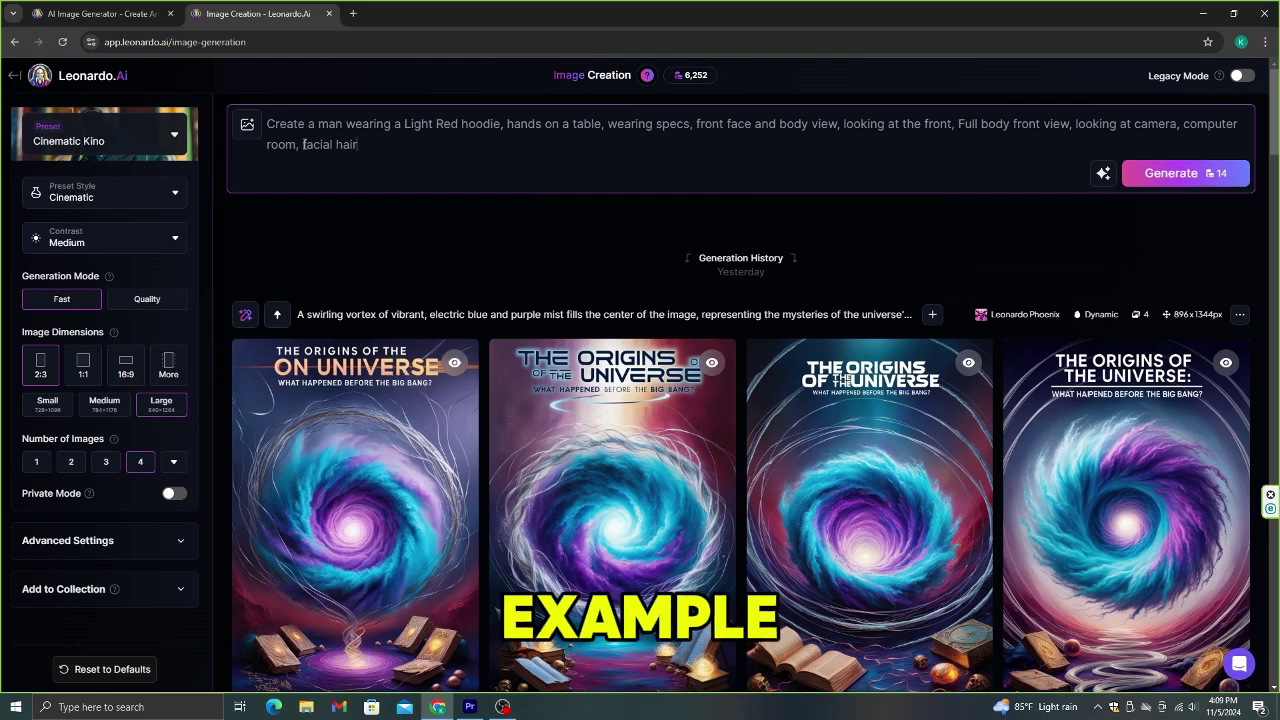
Replace 'facial hair' with 'beard face', choose 16:9, and generate four images
{"action": "left_click_drag", "start_coordinate": [303, 144], "coordinate": [365, 144]}
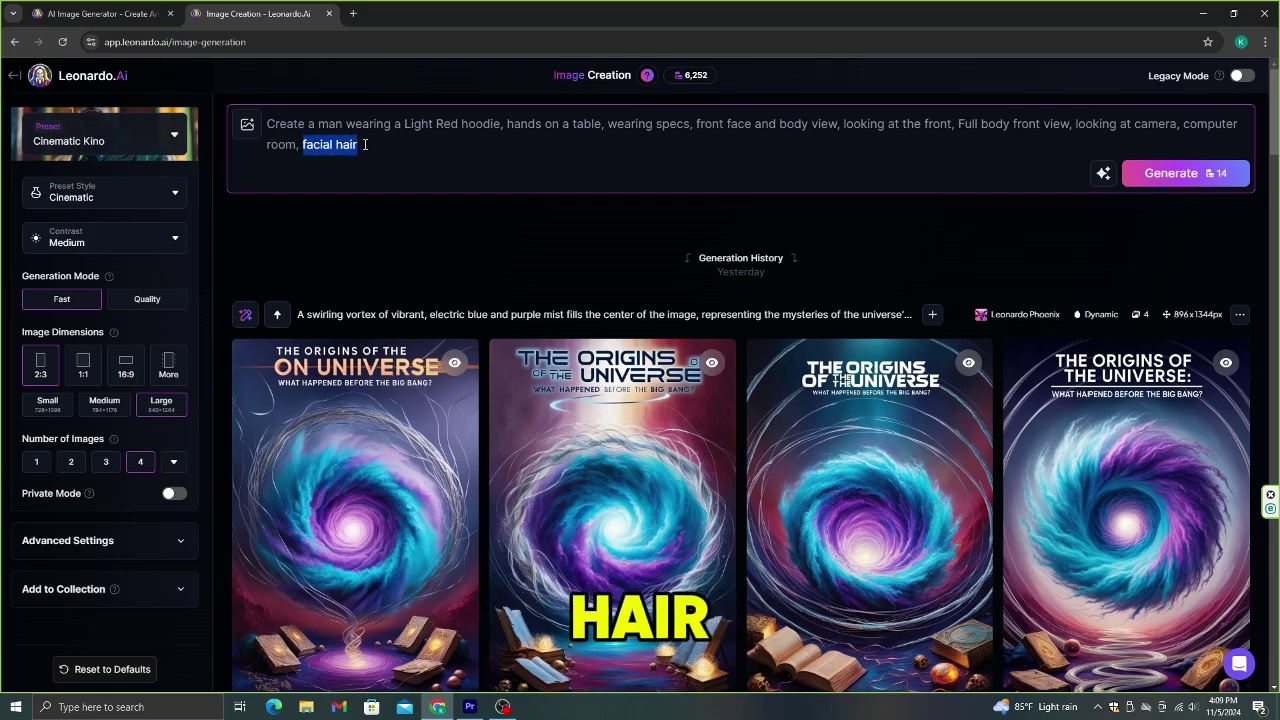
{"action": "right_click", "coordinate": [404, 160]}
{"action": "left_click", "coordinate": [425, 206]}
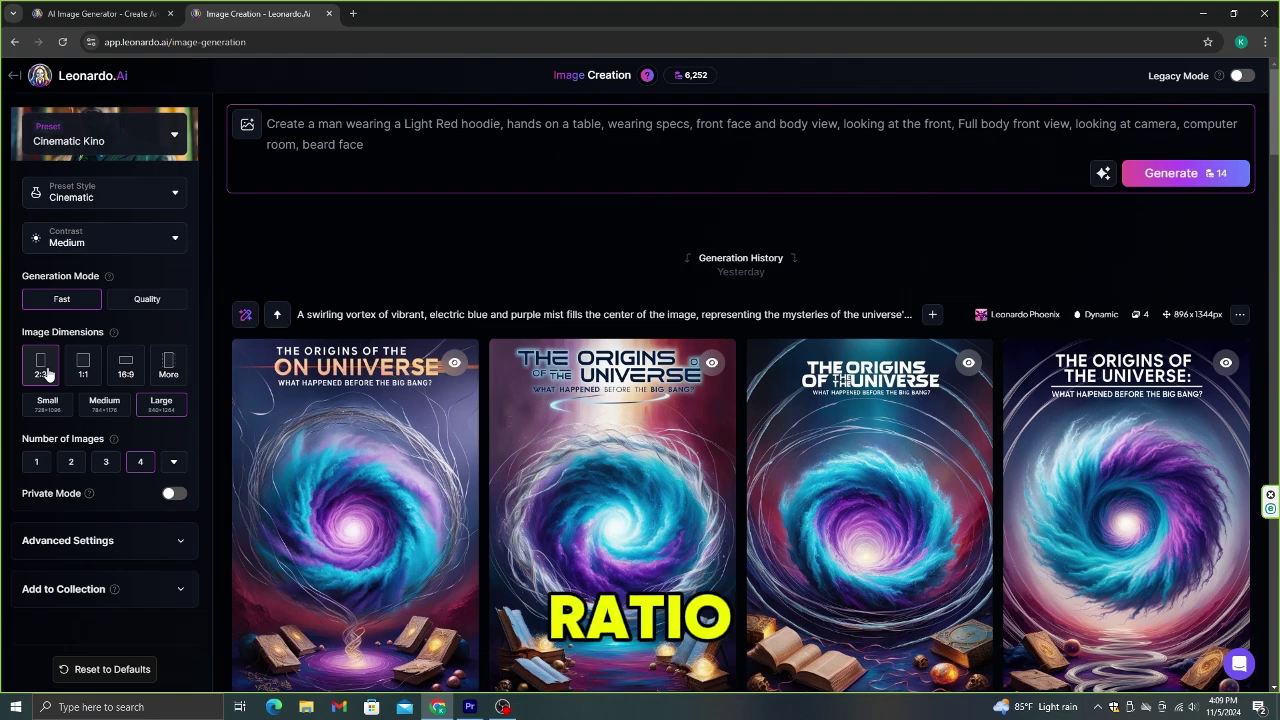
{"action": "left_click", "coordinate": [140, 374]}
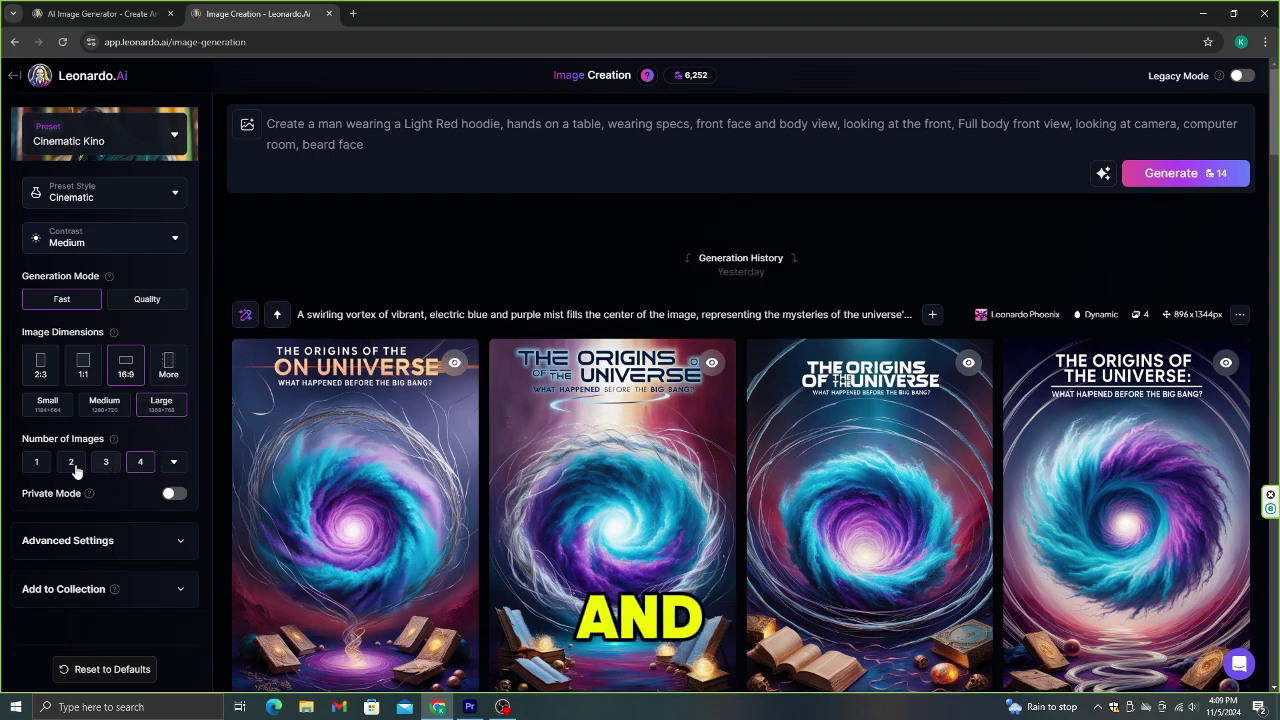
{"action": "left_click", "coordinate": [1170, 173]}
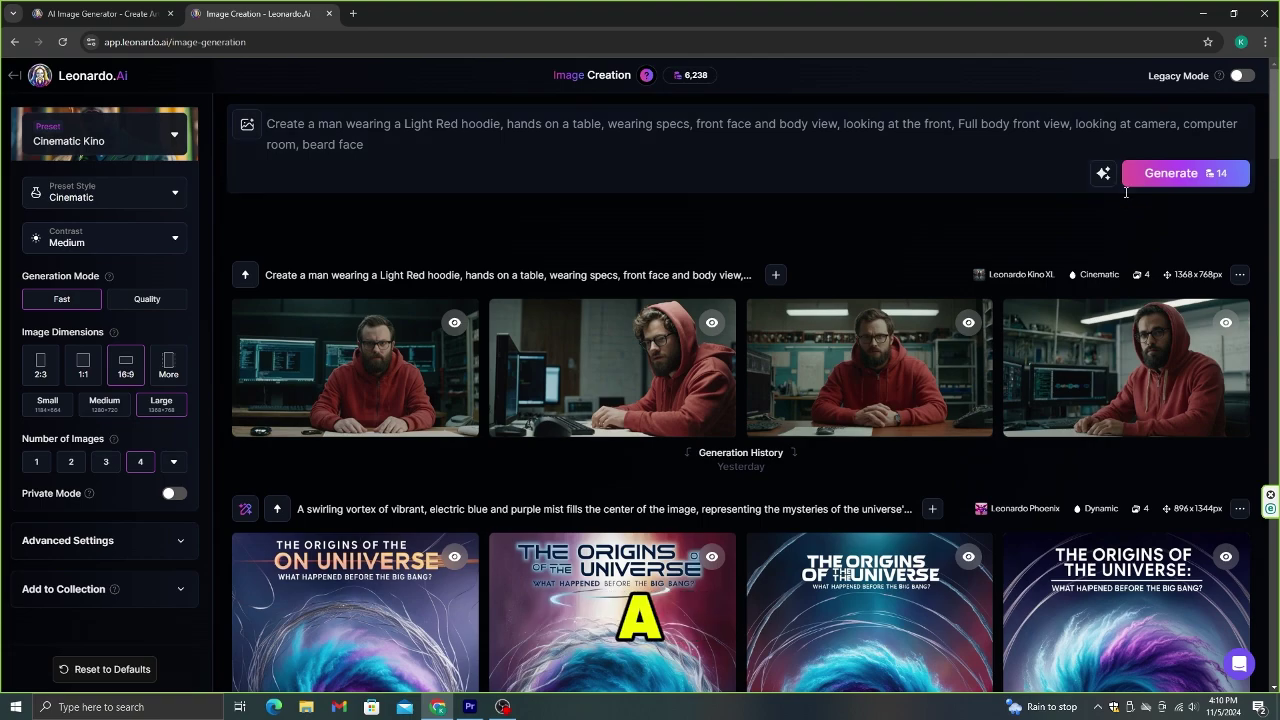
Switch to the Anime preset, change 'Light Red hoodie' to 'suit', generate, and view the fourth image
{"action": "left_click", "coordinate": [905, 368]}
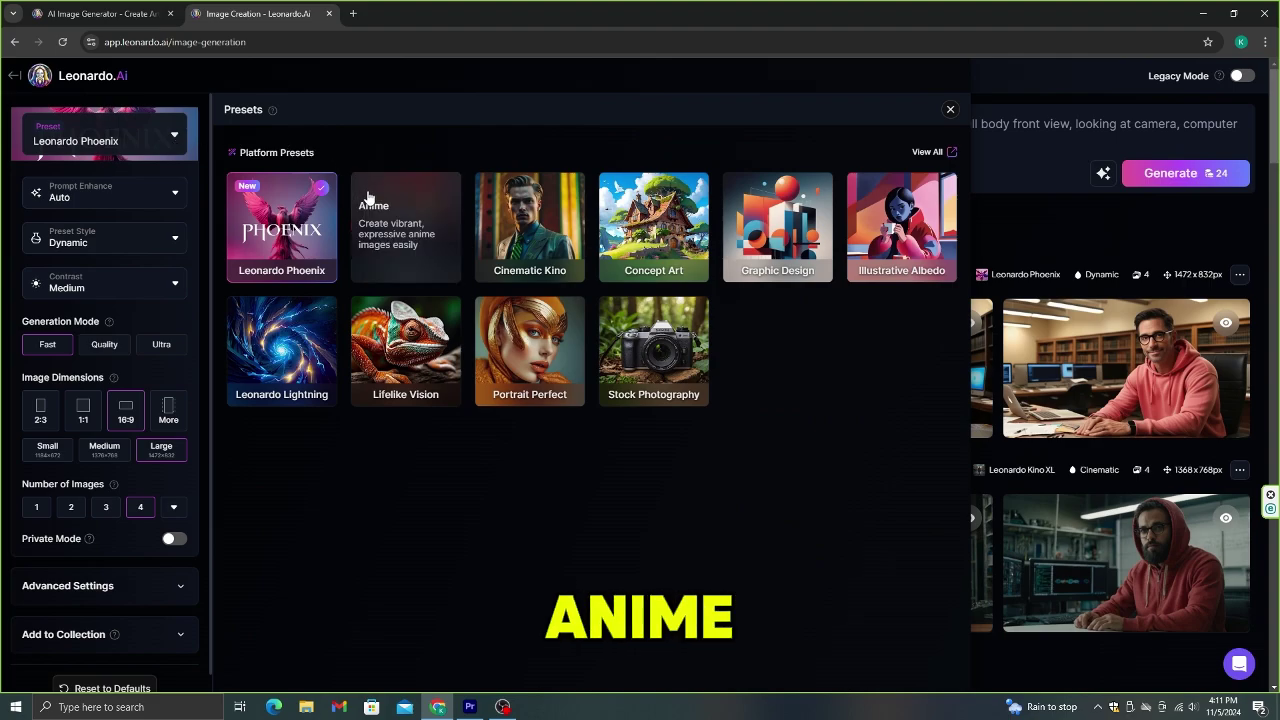
{"action": "left_click", "coordinate": [368, 197]}
{"action": "left_click_drag", "start_coordinate": [404, 123], "coordinate": [500, 123]}
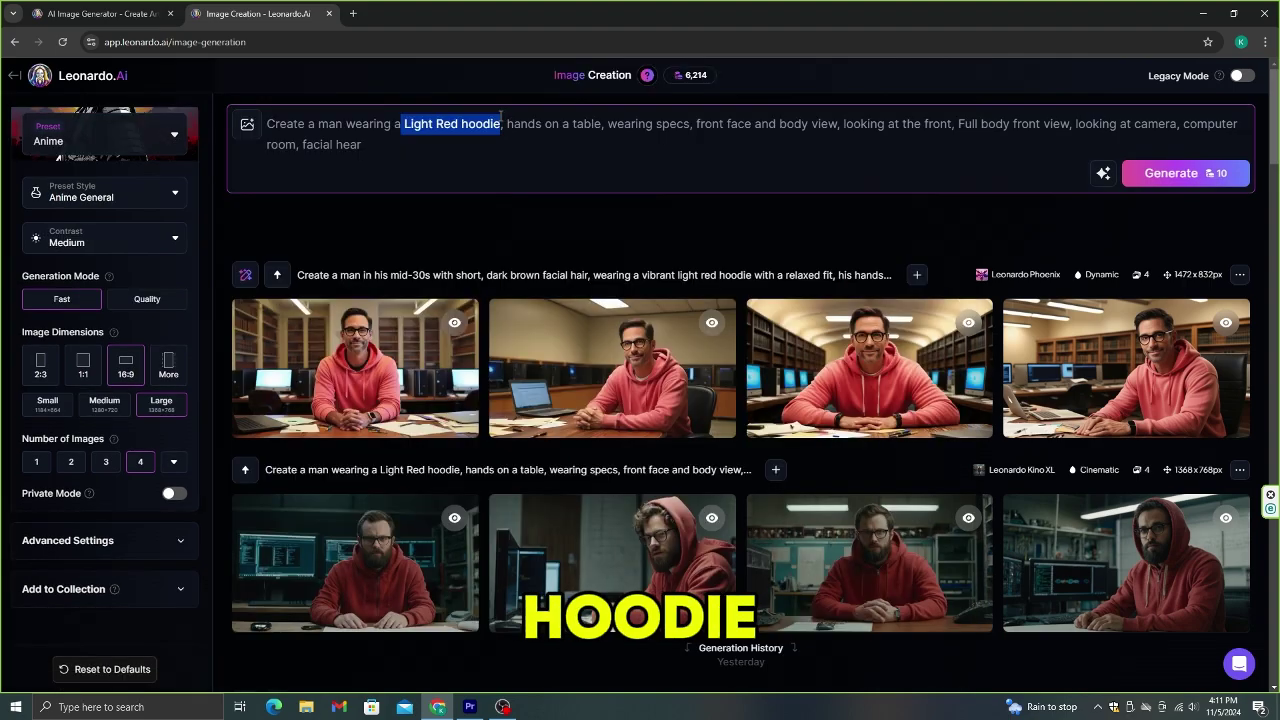
{"action": "key", "text": "BackSpace"}
{"action": "type", "text": "su"}
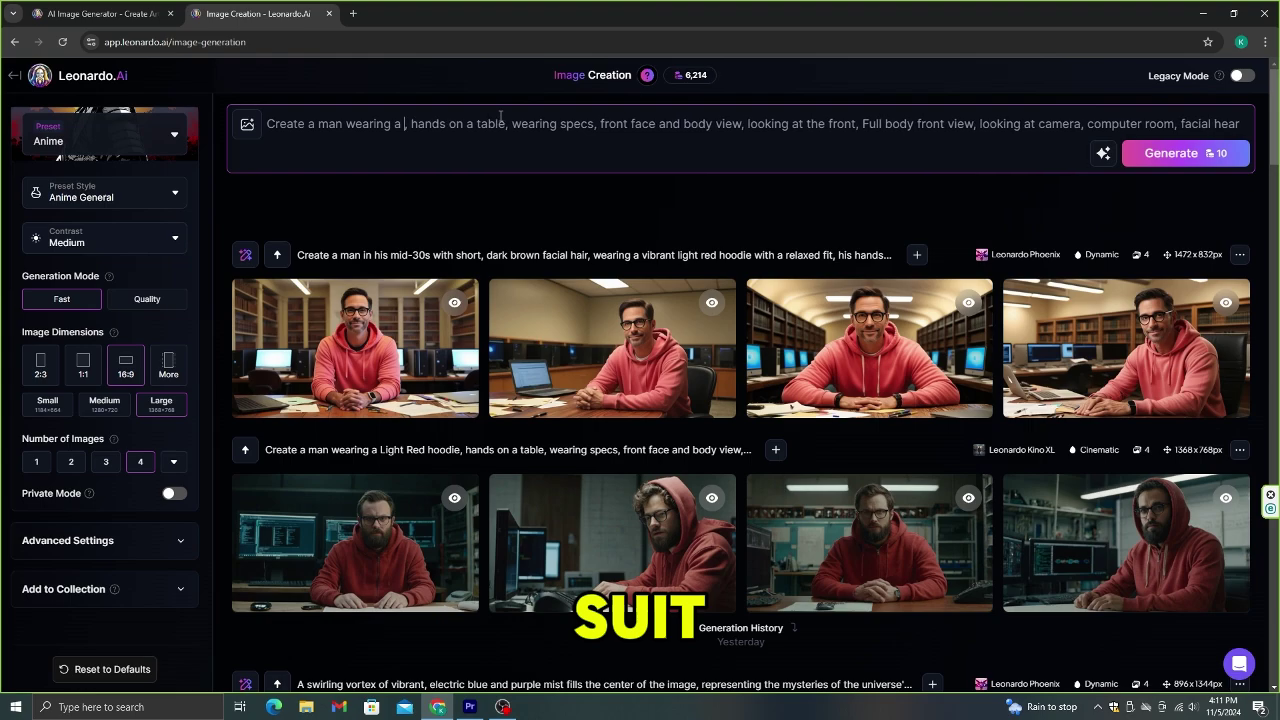
{"action": "type", "text": "it"}
{"action": "left_click", "coordinate": [1171, 173]}
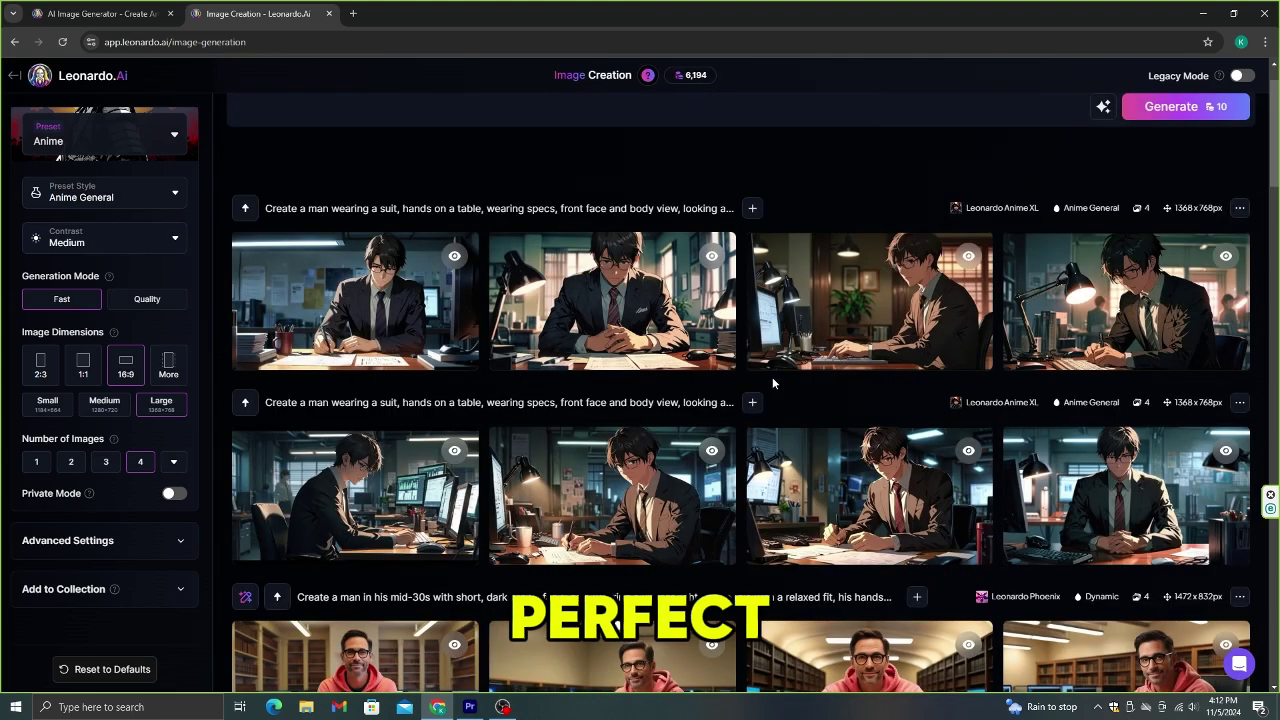
{"action": "left_click", "coordinate": [1080, 485]}
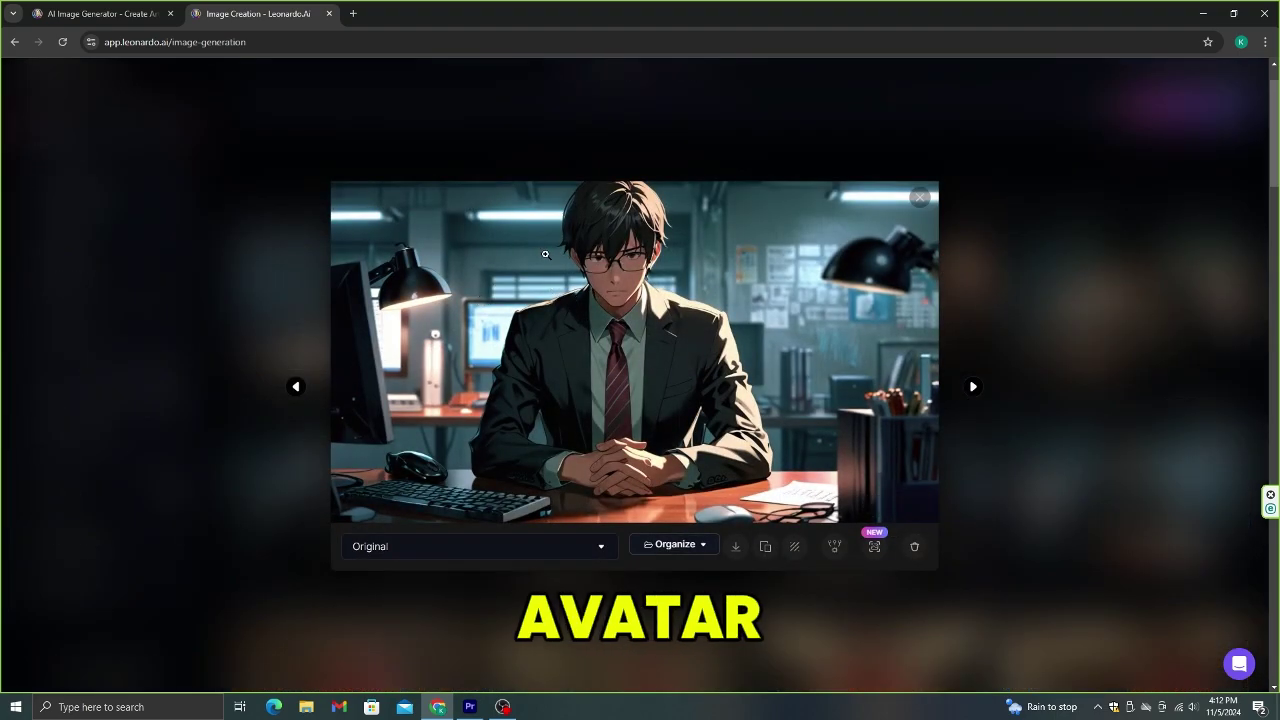
Paste the white-hoodie prompt, add orange hair, generate, and view the fourth image full size
{"action": "left_click", "coordinate": [965, 331]}
{"action": "left_click_drag", "start_coordinate": [597, 171], "coordinate": [270, 110]}
{"action": "type", "text": "Create a man wearing a white hoodie, hands on a table, wearing specs, front face and body view, looking at the front, Full body front view, looking at camera, computer room, facial hair"}
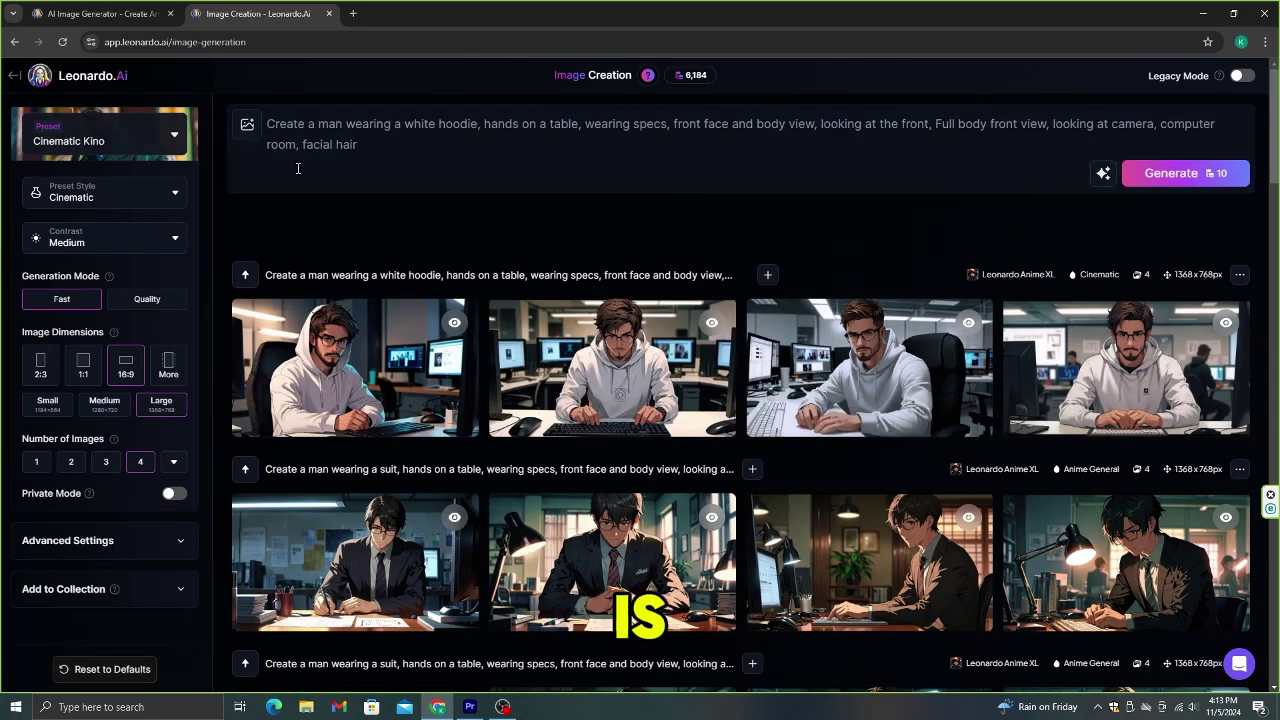
{"action": "left_click", "coordinate": [469, 146]}
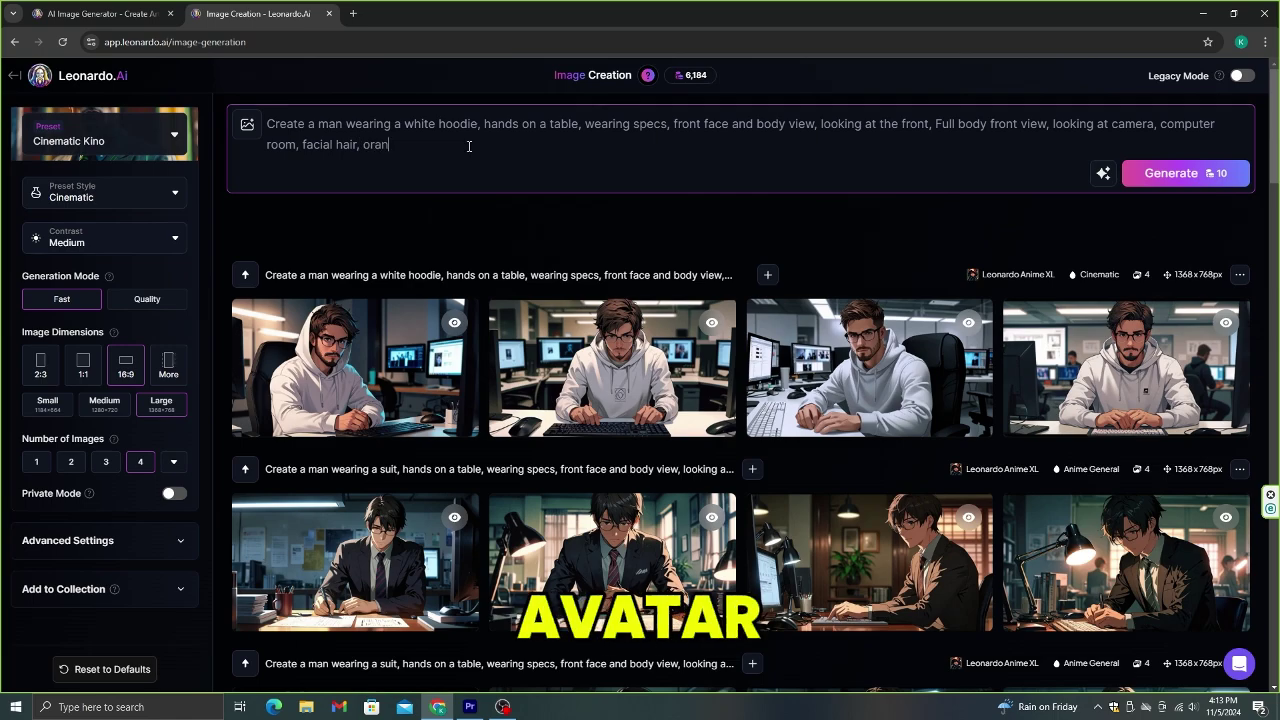
{"action": "key", "text": "Return"}
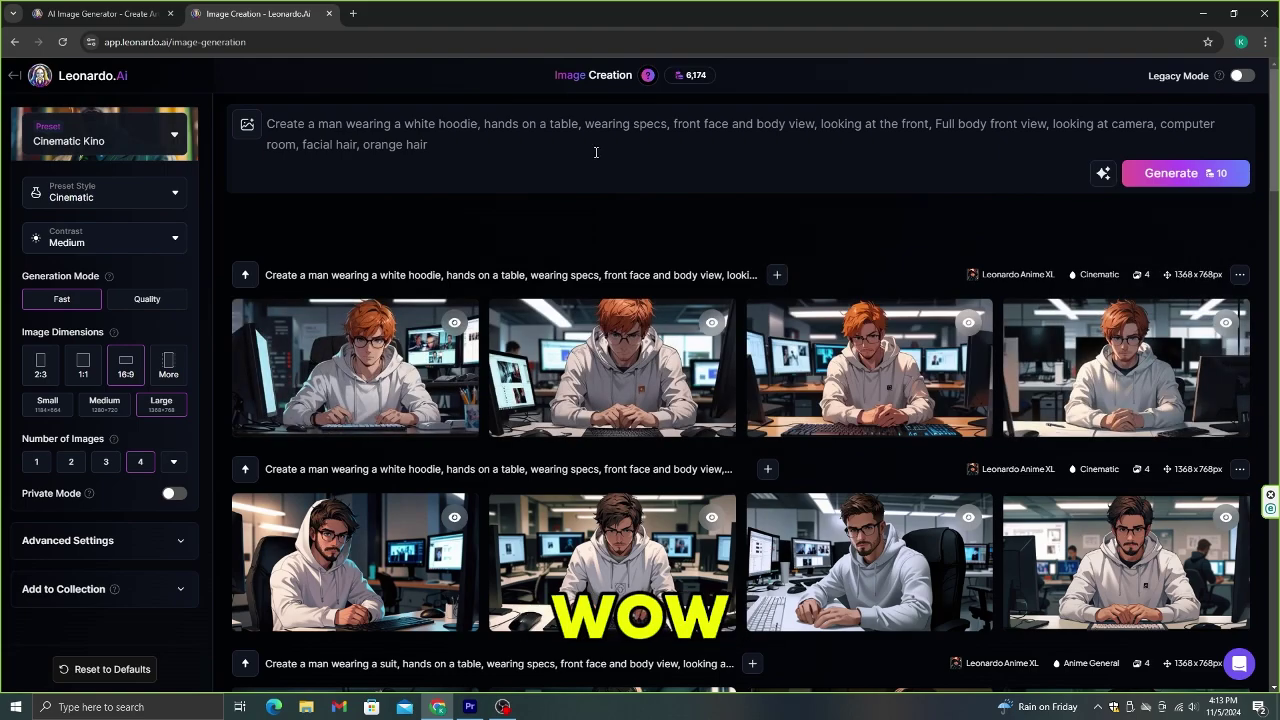
{"action": "left_click", "coordinate": [1072, 340]}
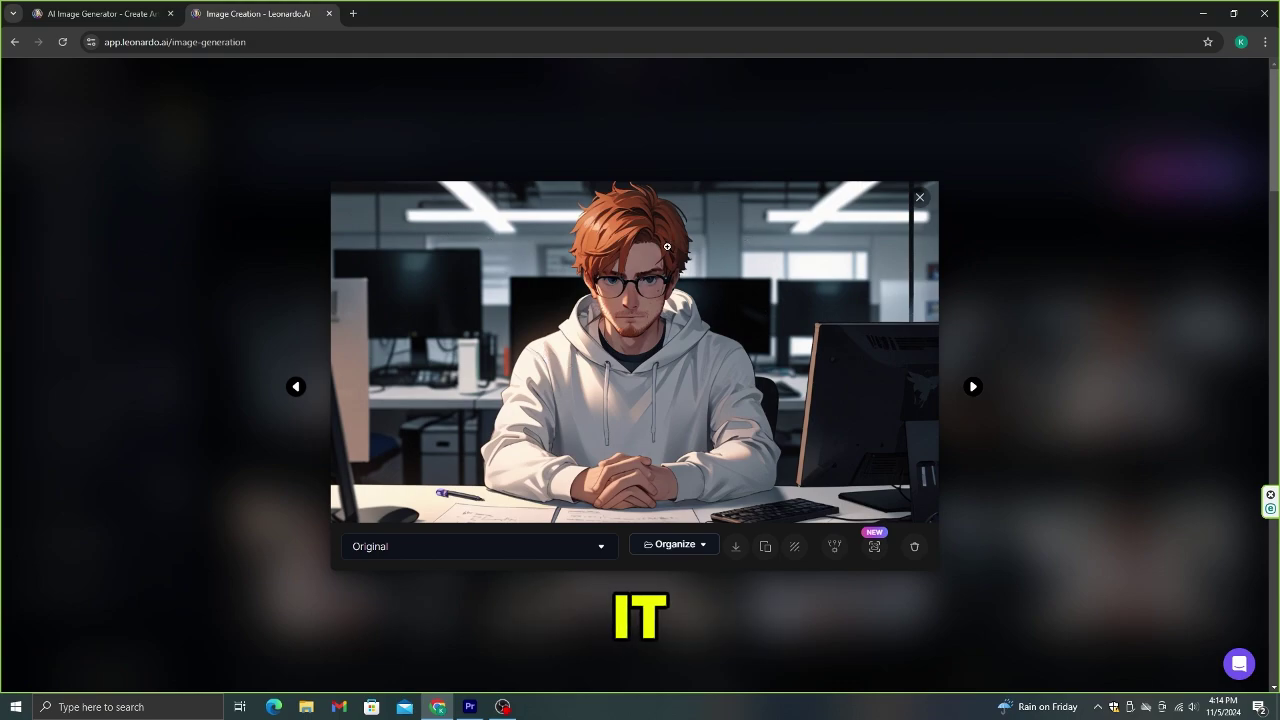
Upscale the portrait with Creativity Strength 10, Details Contrast 7 and Similarity 8
{"action": "left_click", "coordinate": [874, 546]}
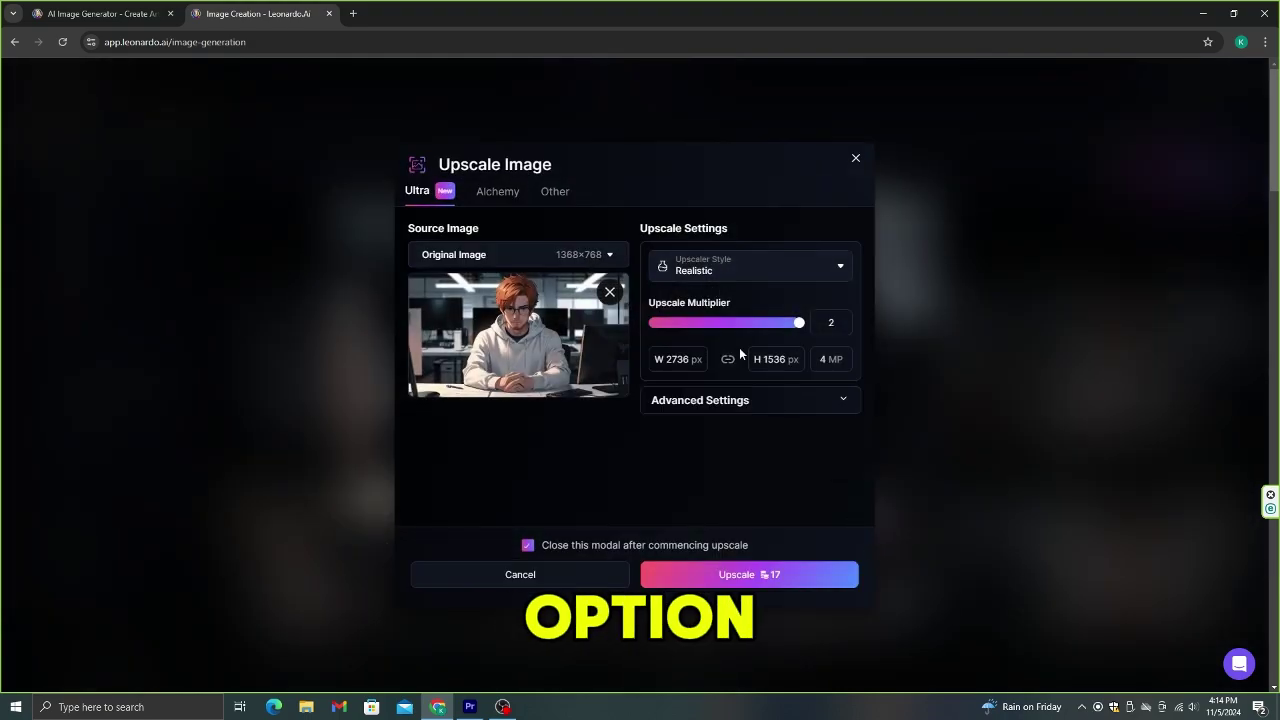
{"action": "left_click", "coordinate": [790, 410]}
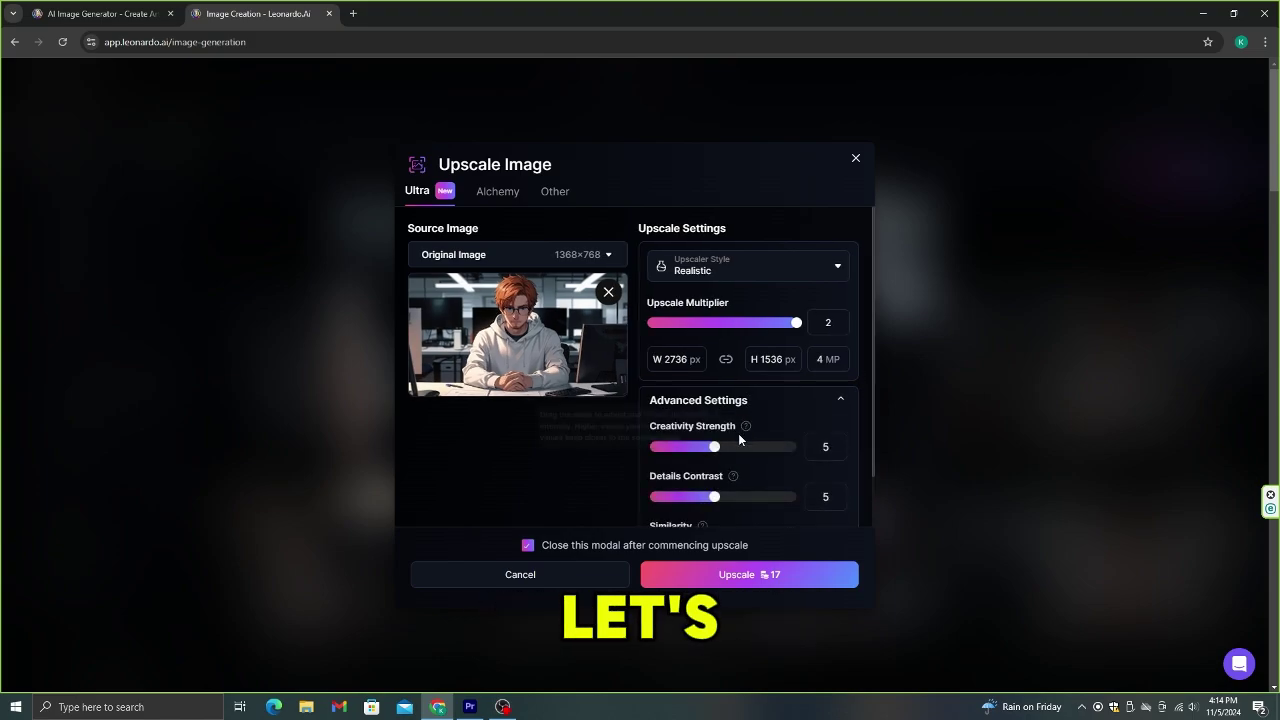
{"action": "left_click_drag", "start_coordinate": [714, 451], "coordinate": [825, 447]}
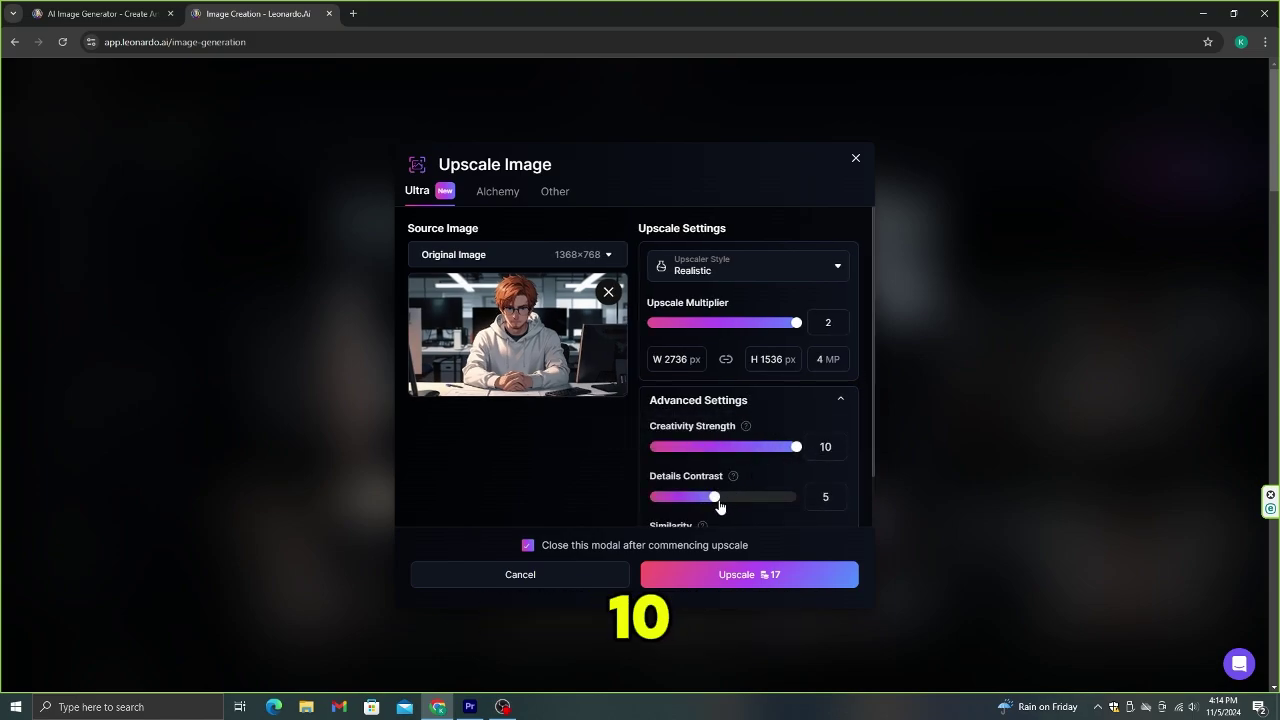
{"action": "left_click_drag", "start_coordinate": [716, 499], "coordinate": [760, 493]}
{"action": "scroll", "coordinate": [776, 469], "scroll_direction": "down", "scroll_amount": 1}
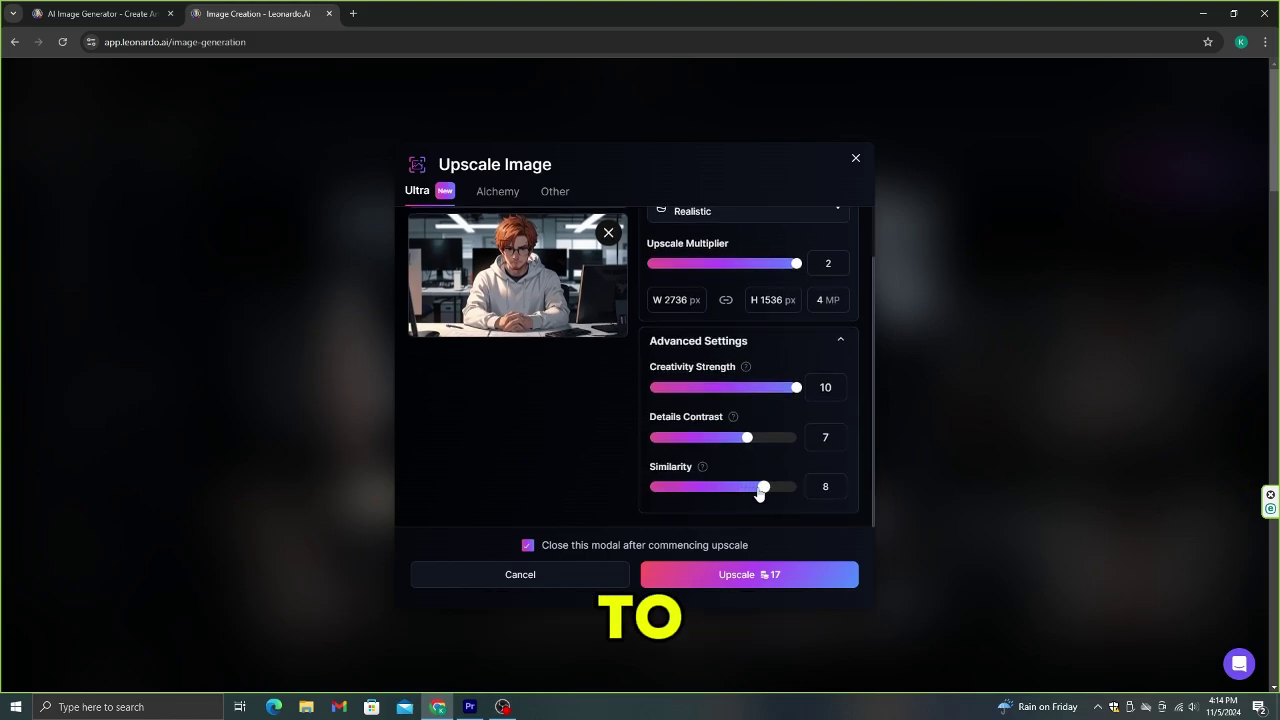
{"action": "left_click", "coordinate": [757, 574]}
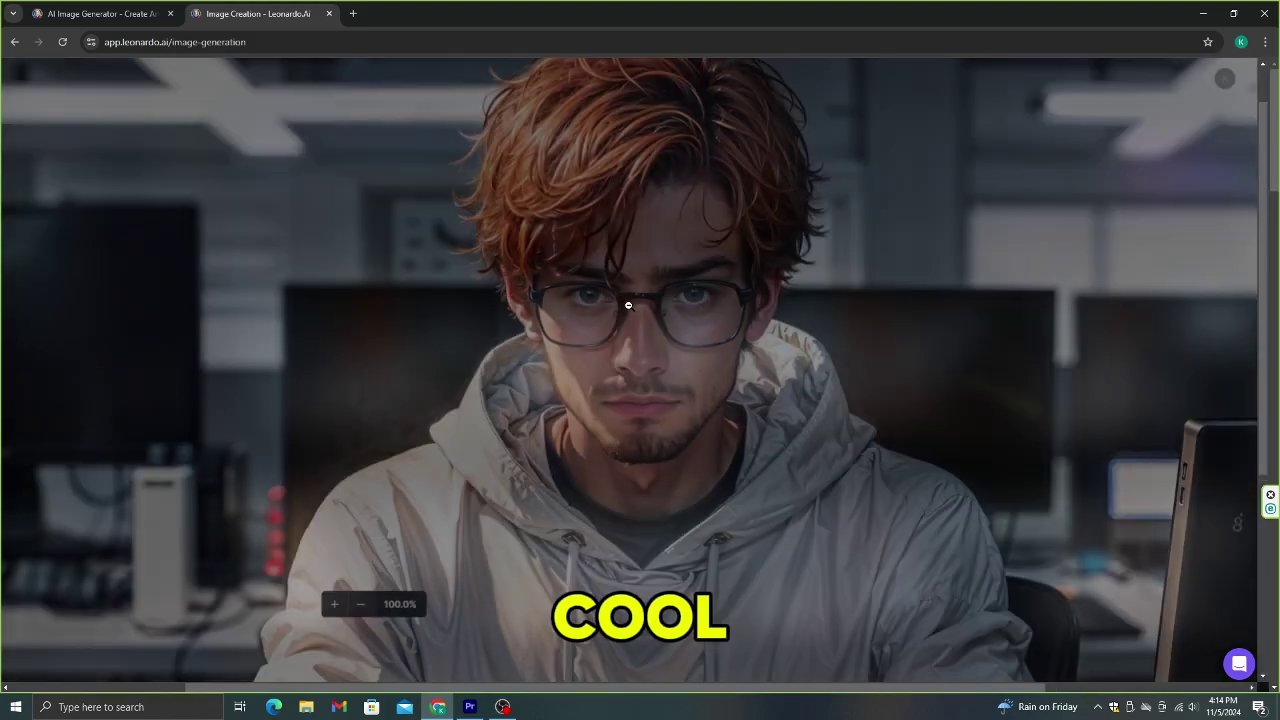
Inspect the 2736×1536 upscaled image at full size, zooming in on the face
{"action": "left_click", "coordinate": [610, 306]}
{"action": "scroll", "coordinate": [699, 281], "scroll_direction": "down", "scroll_amount": 1}
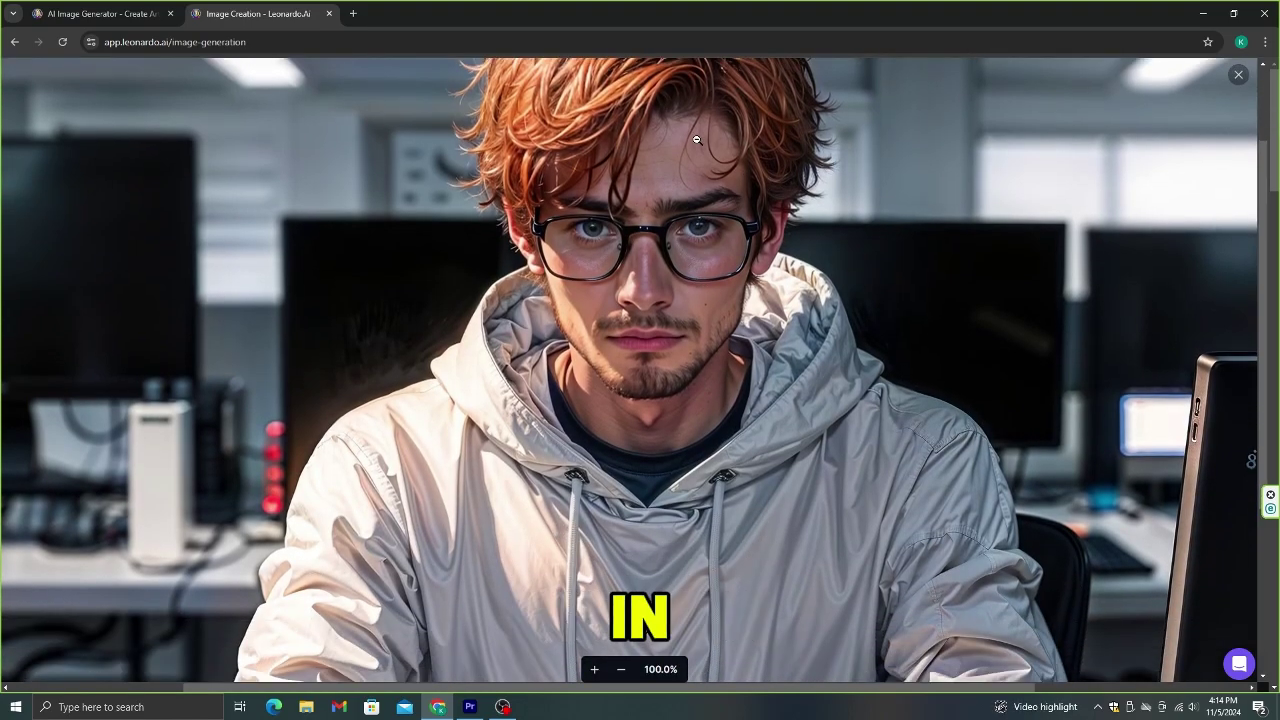
{"action": "left_click", "coordinate": [698, 285]}
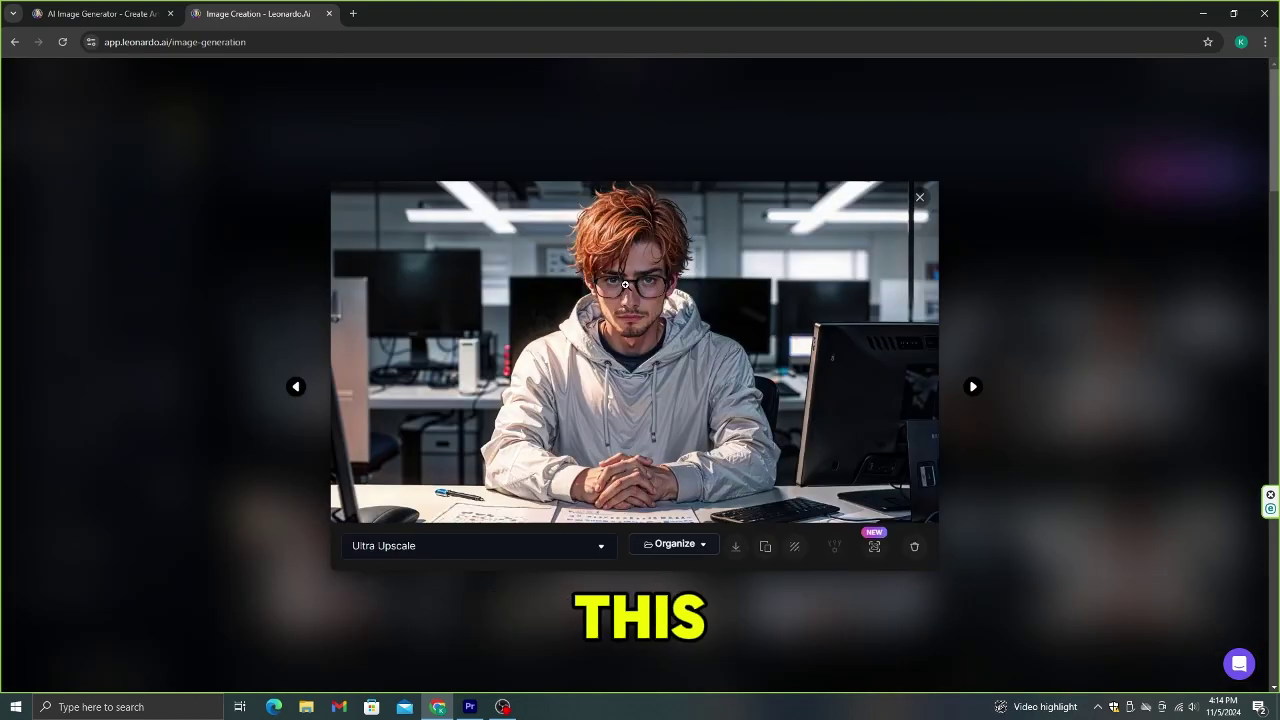
{"action": "left_click", "coordinate": [625, 285]}
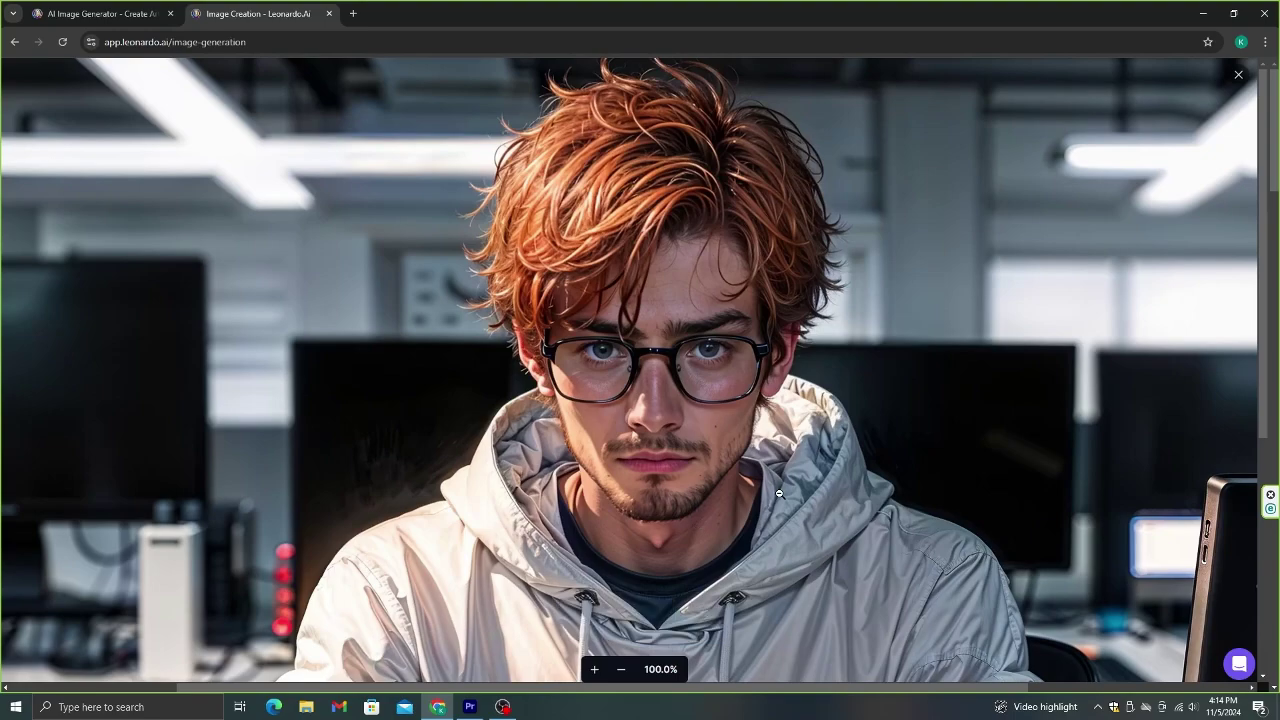
{"action": "scroll", "coordinate": [774, 491], "scroll_direction": "down", "scroll_amount": 5}
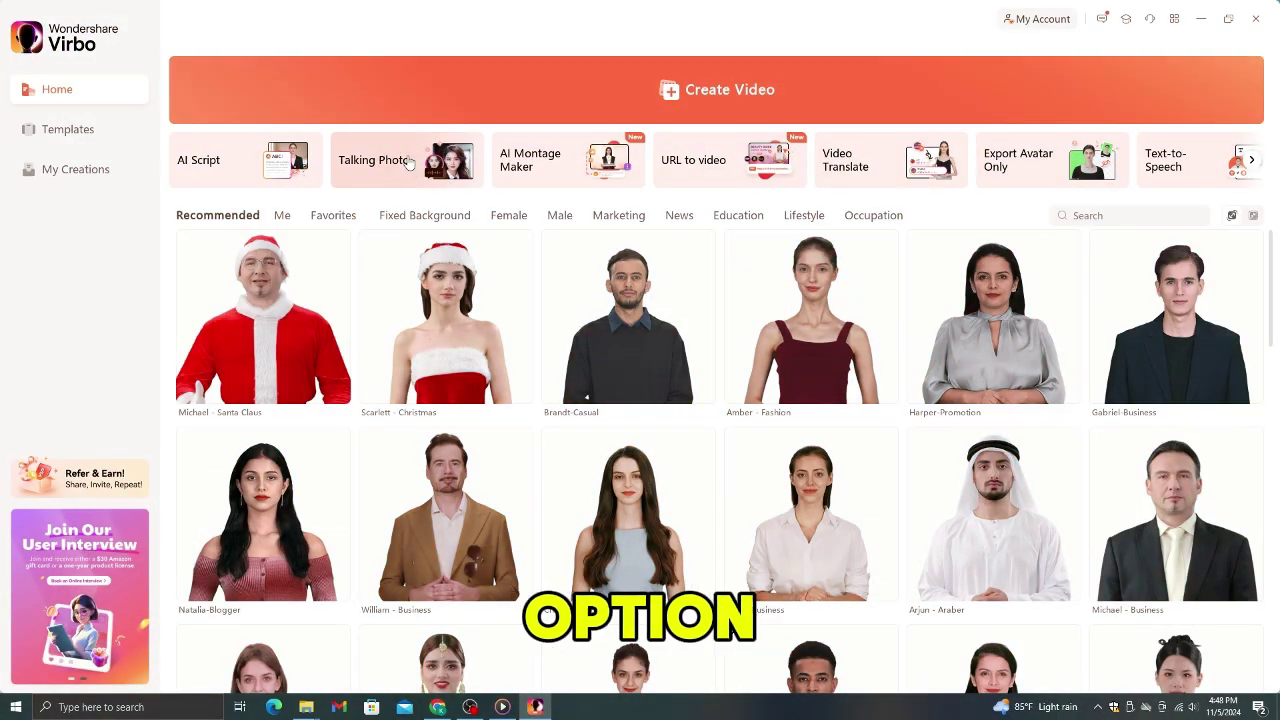
Upload the upscaled white-hoodie JPG into a new Talking Photo, auto-adjusting the oversized image
{"action": "left_click", "coordinate": [409, 163]}
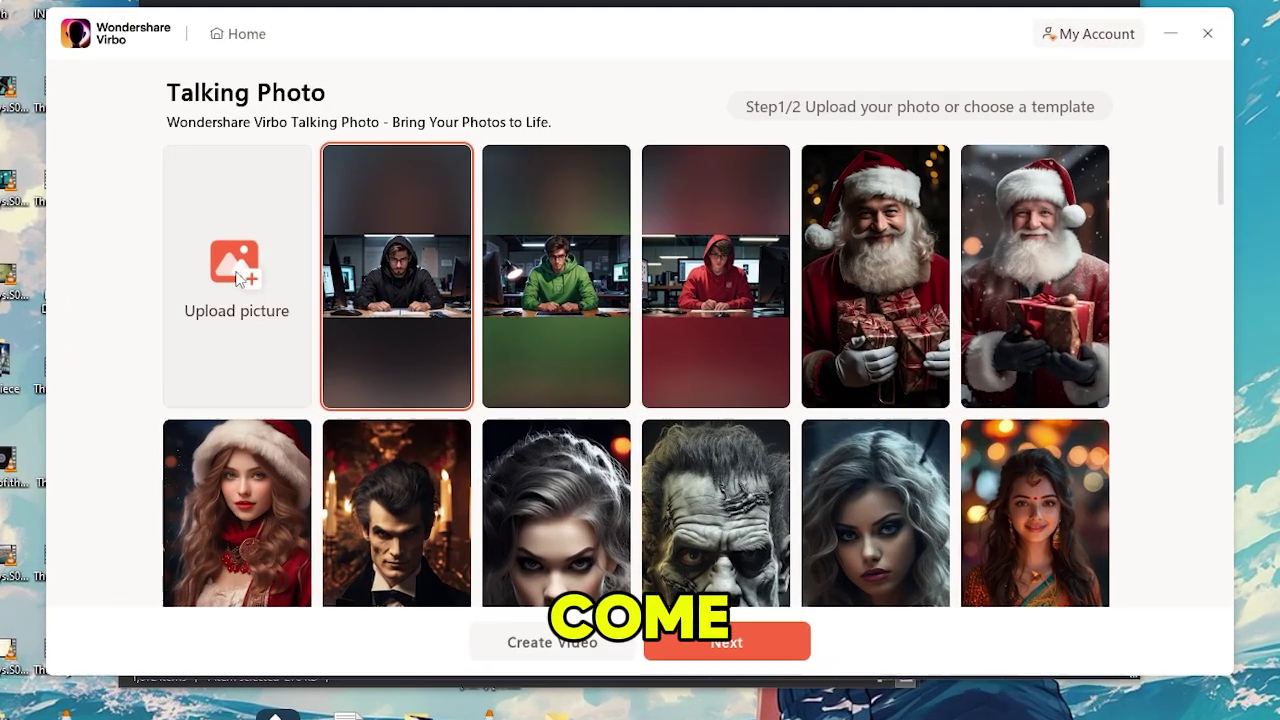
{"action": "left_click", "coordinate": [237, 278]}
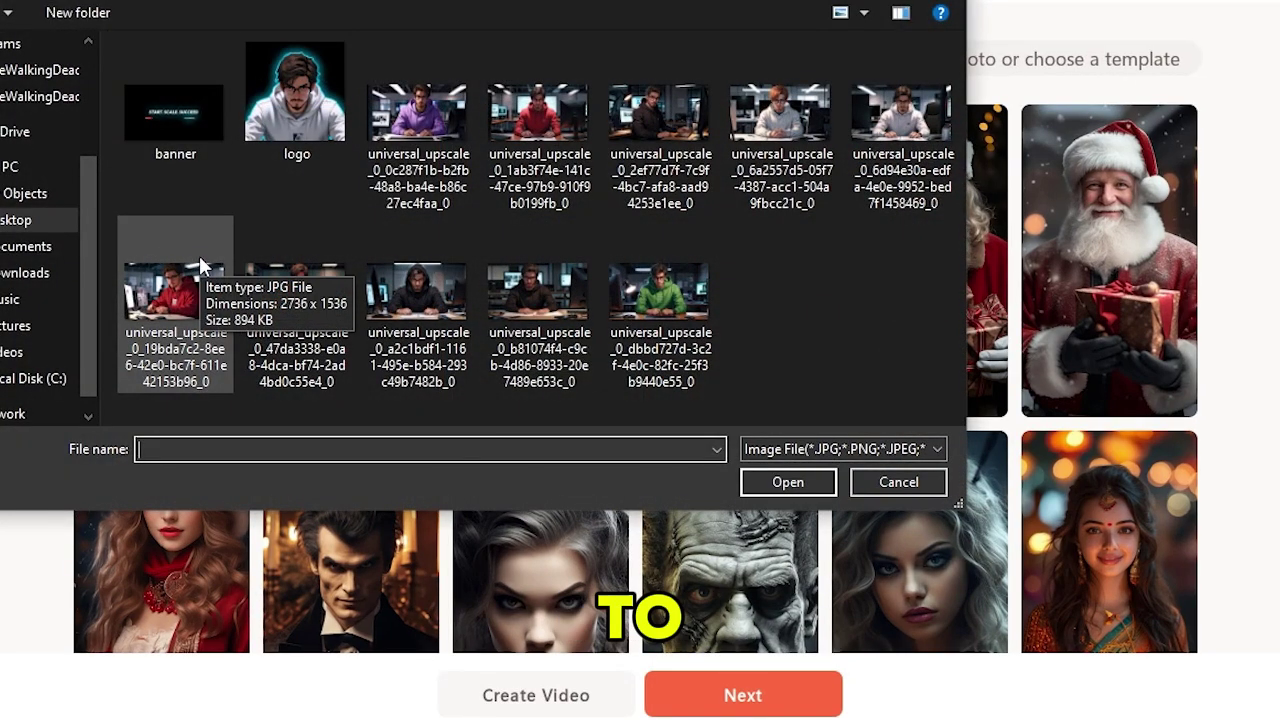
{"action": "double_click", "coordinate": [778, 115]}
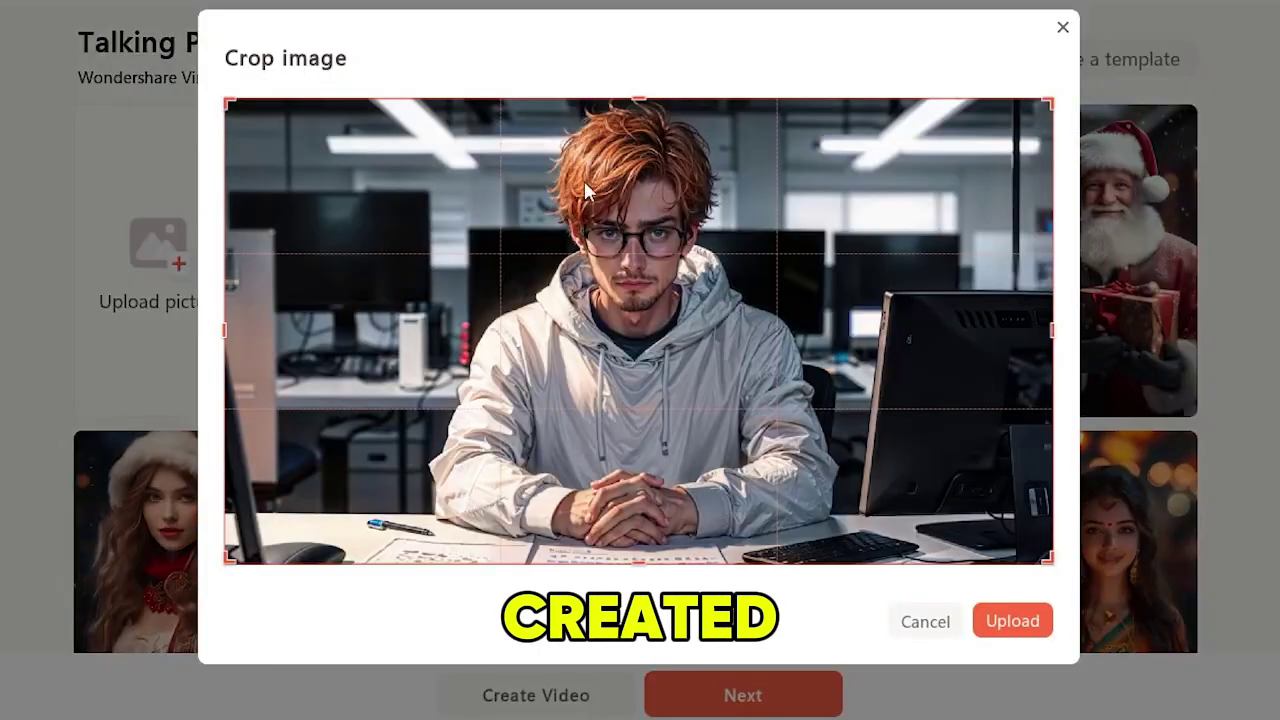
{"action": "left_click", "coordinate": [1030, 620]}
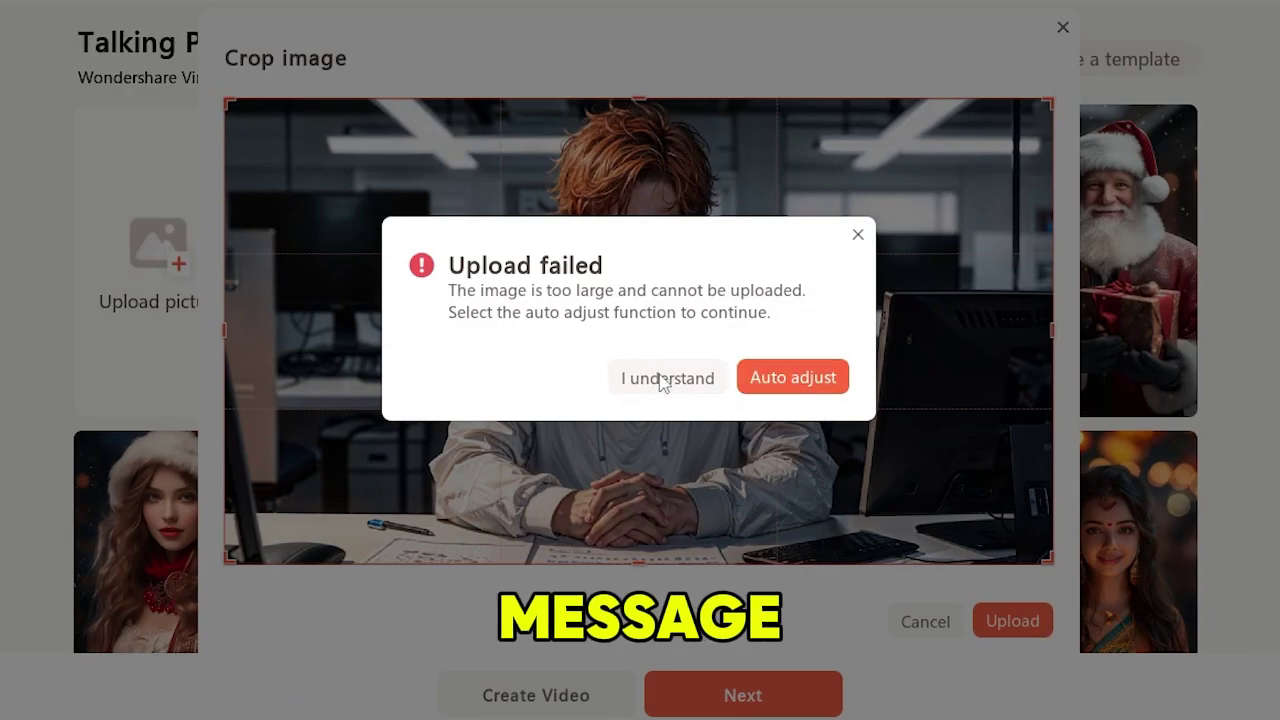
{"action": "left_click", "coordinate": [810, 390]}
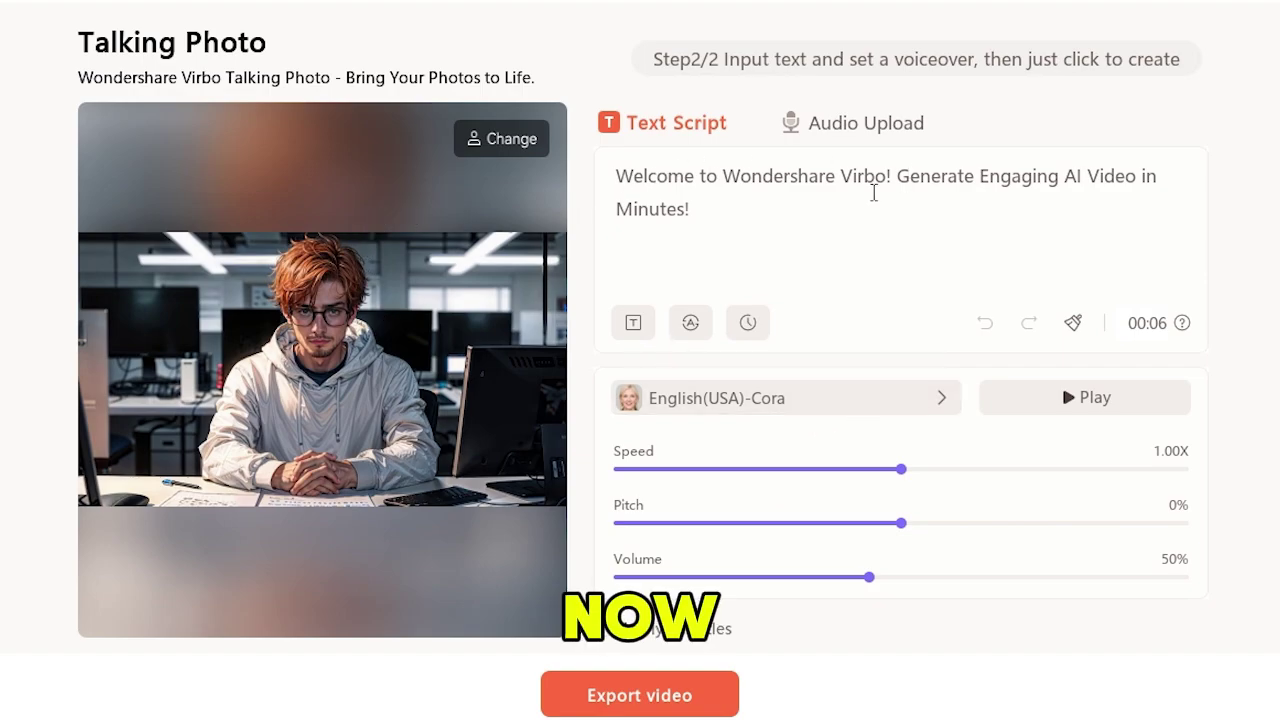
Change the voiceover voice to English(USA)-Soda
{"action": "left_click", "coordinate": [846, 411]}
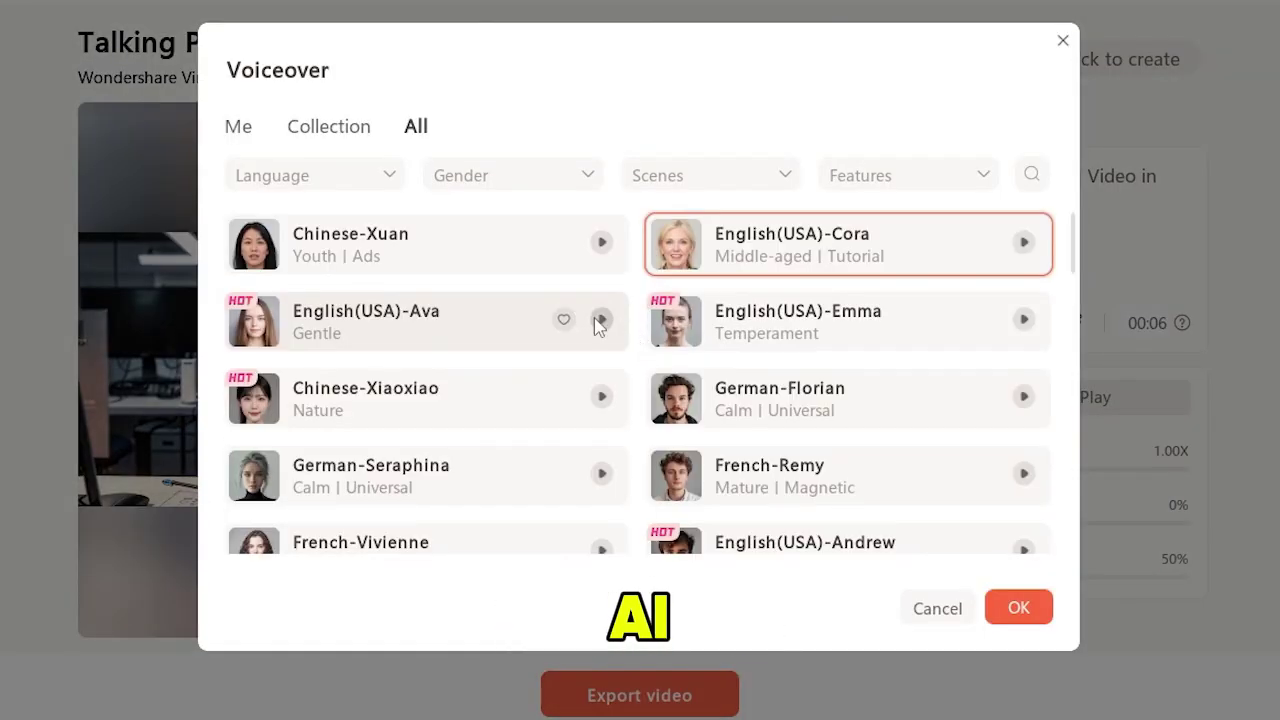
{"action": "scroll", "coordinate": [868, 430], "scroll_direction": "down", "scroll_amount": 1}
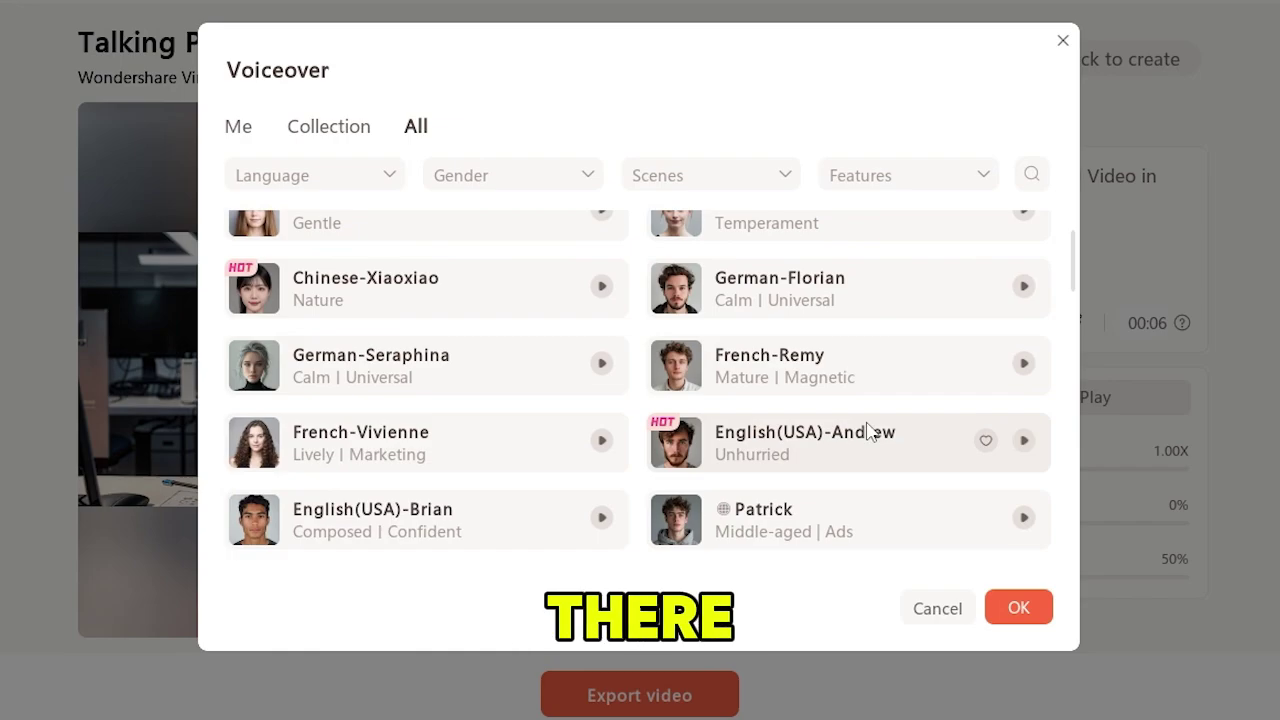
{"action": "scroll", "coordinate": [767, 324], "scroll_direction": "down", "scroll_amount": 2}
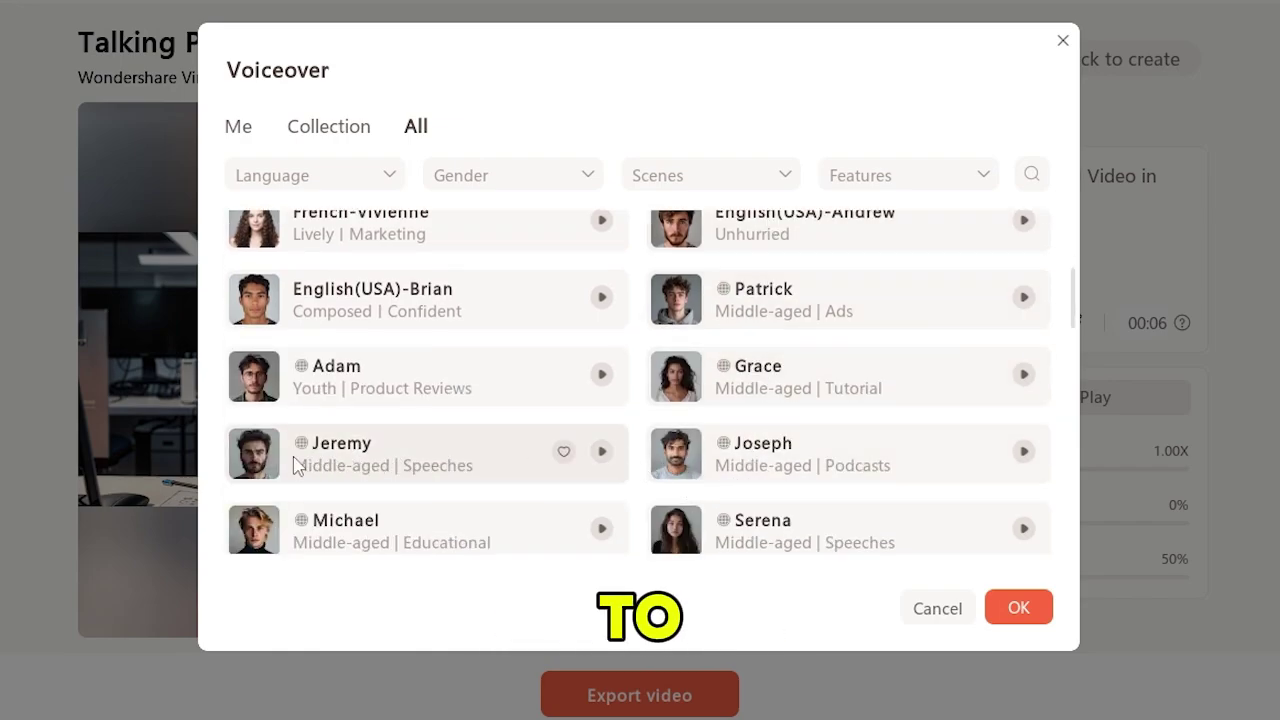
{"action": "scroll", "coordinate": [354, 397], "scroll_direction": "down", "scroll_amount": 2}
{"action": "left_click", "coordinate": [350, 438]}
{"action": "left_click", "coordinate": [1018, 607]}
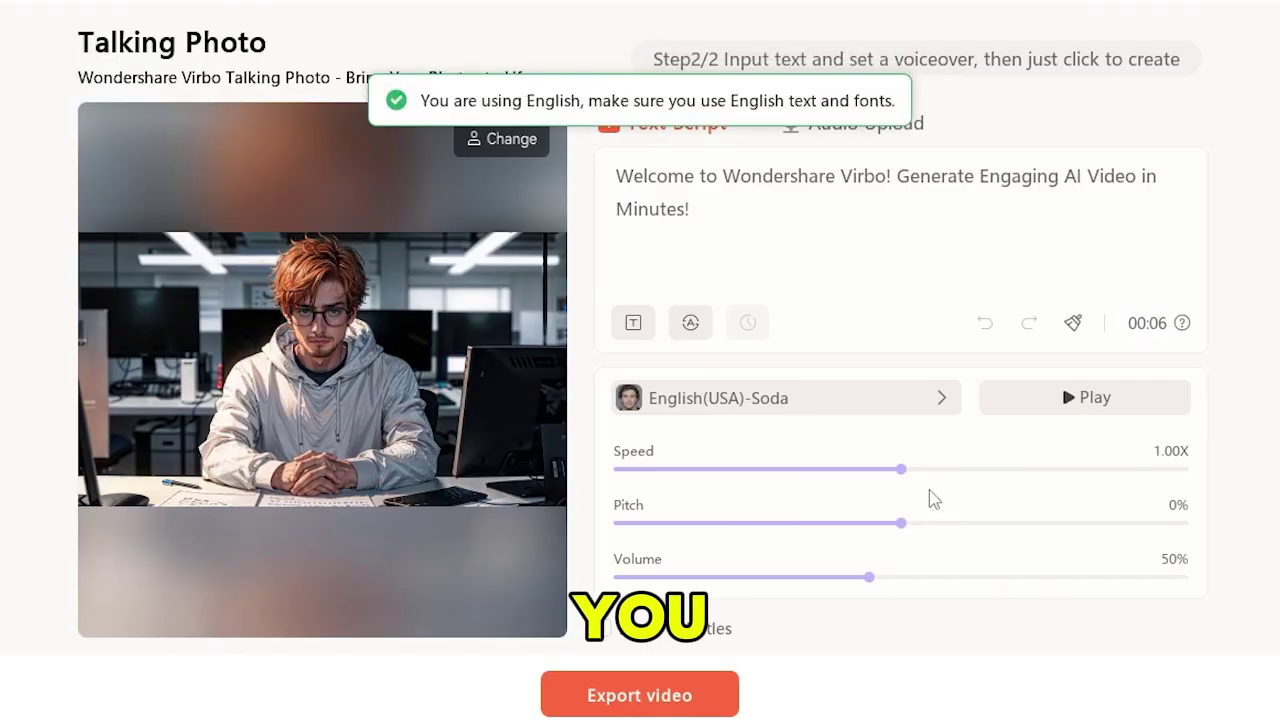
Replace the sample script with the pasted machine-learning intro and export the video
{"action": "left_click", "coordinate": [655, 186]}
{"action": "key", "text": "ctrl+a"}
{"action": "key", "text": "BackSpace"}
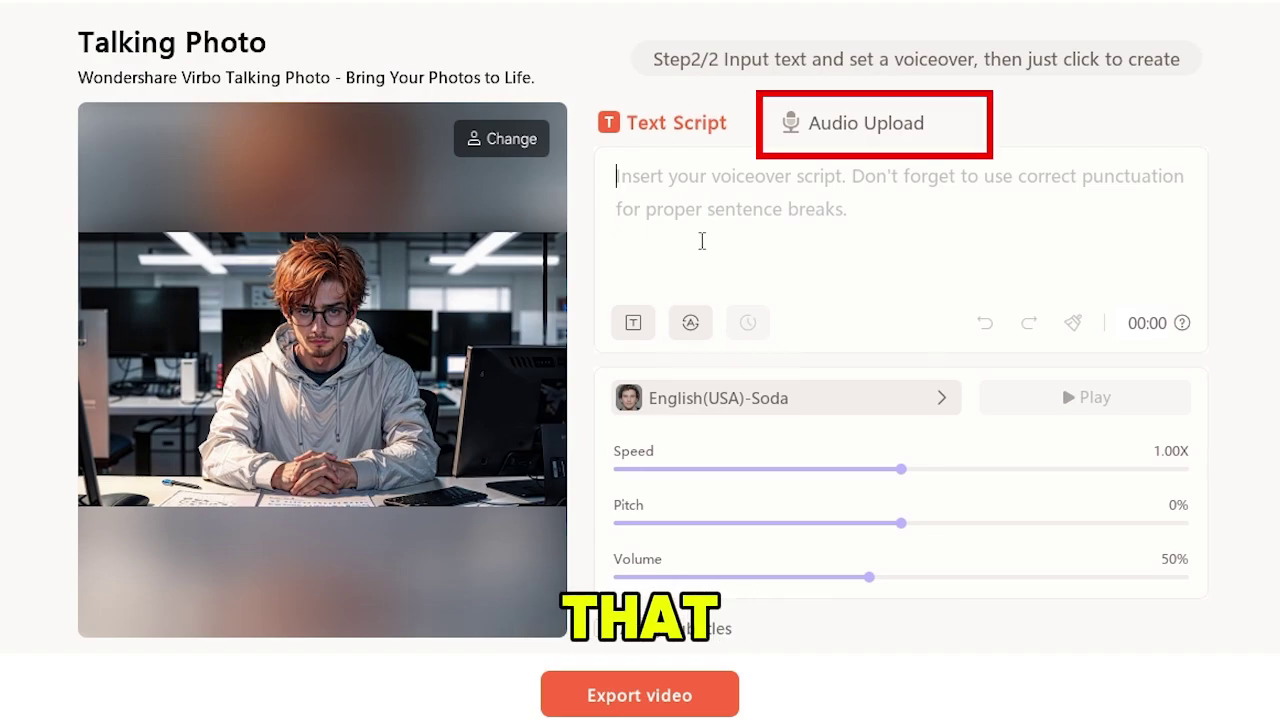
{"action": "key", "text": "ctrl+v"}
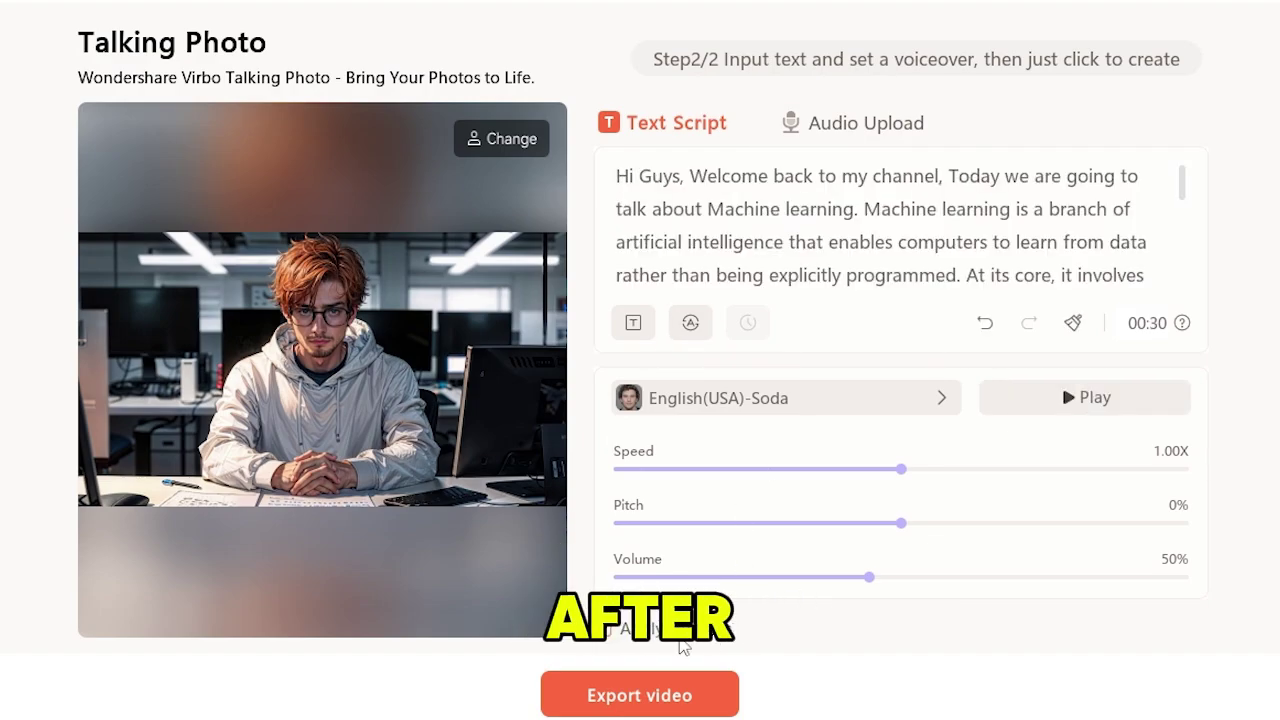
{"action": "left_click", "coordinate": [668, 705]}
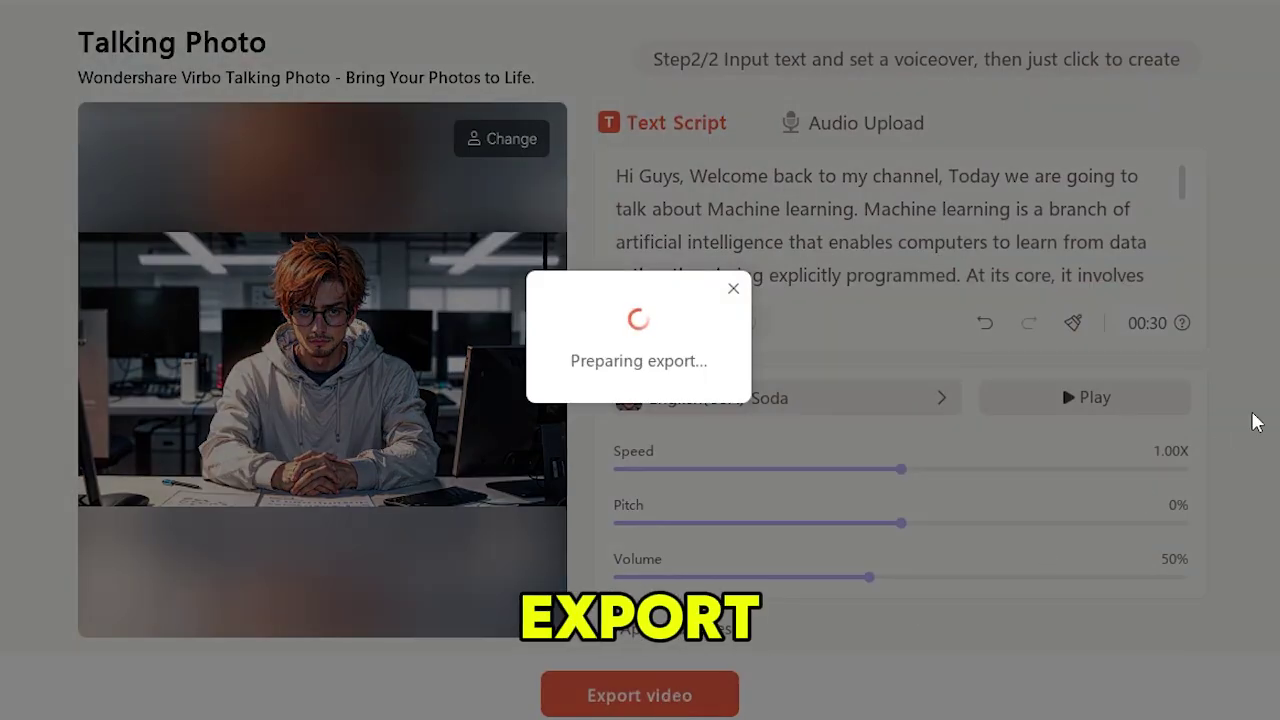